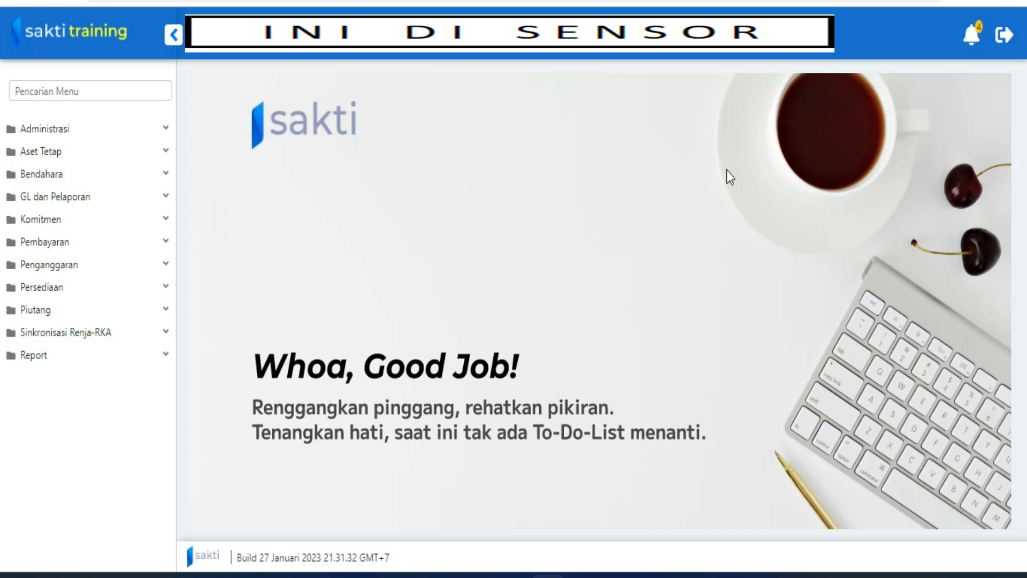
- Switch to the PDF guide and review its process key points and the section on recording Referensi Variabel UP
left_click(304, 2)
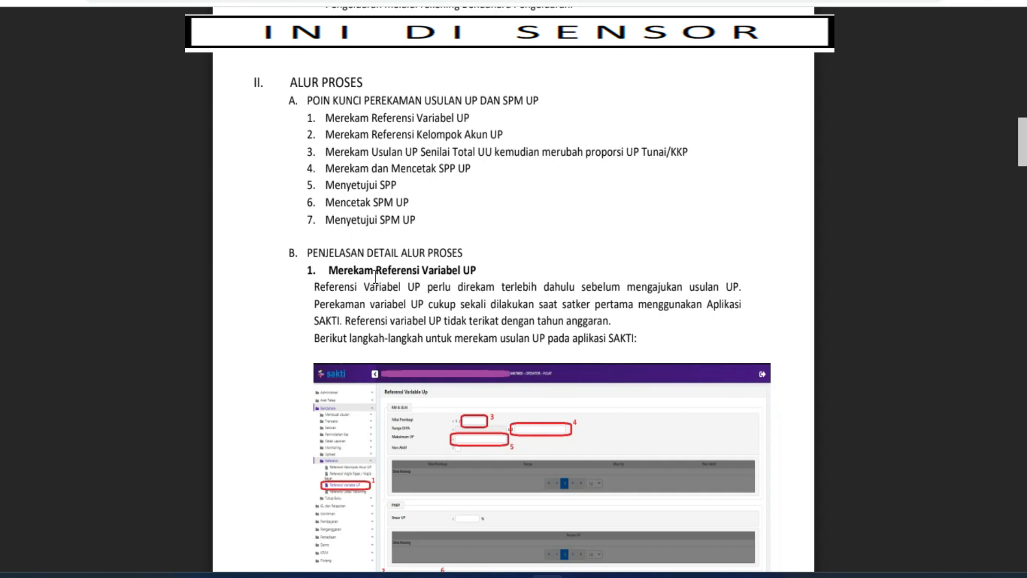
scroll(375, 277, "down", 3)
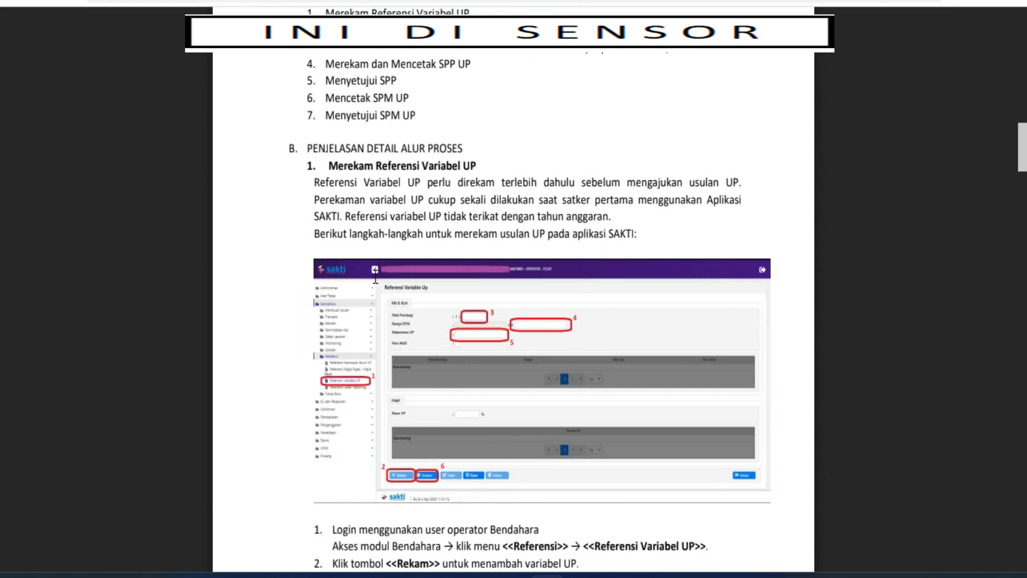
scroll(375, 276, "down", 1)
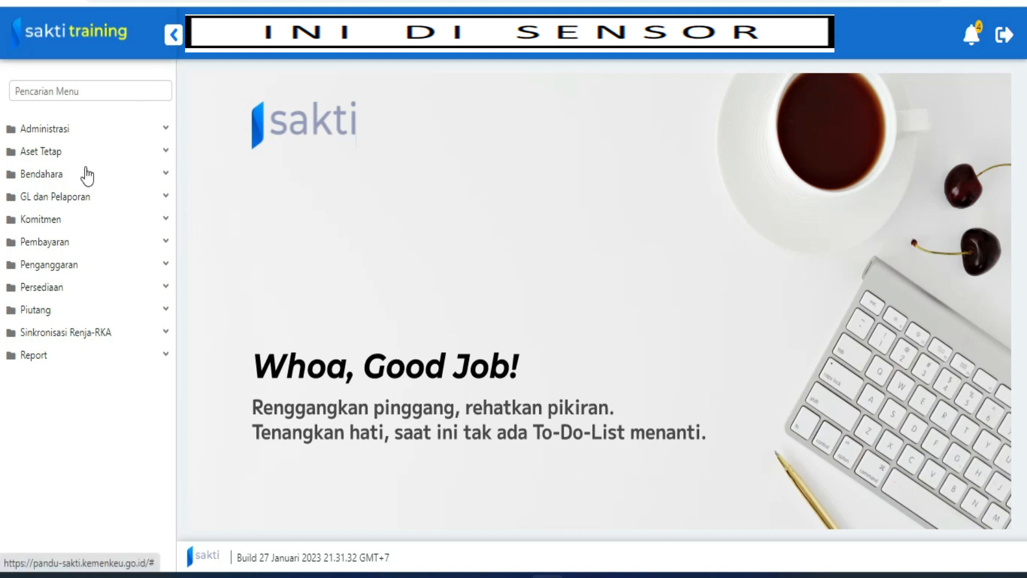
- Return to SAKTI and open the Referensi Kelompok Akun UP page of the Bendahara module
left_click(55, 176)
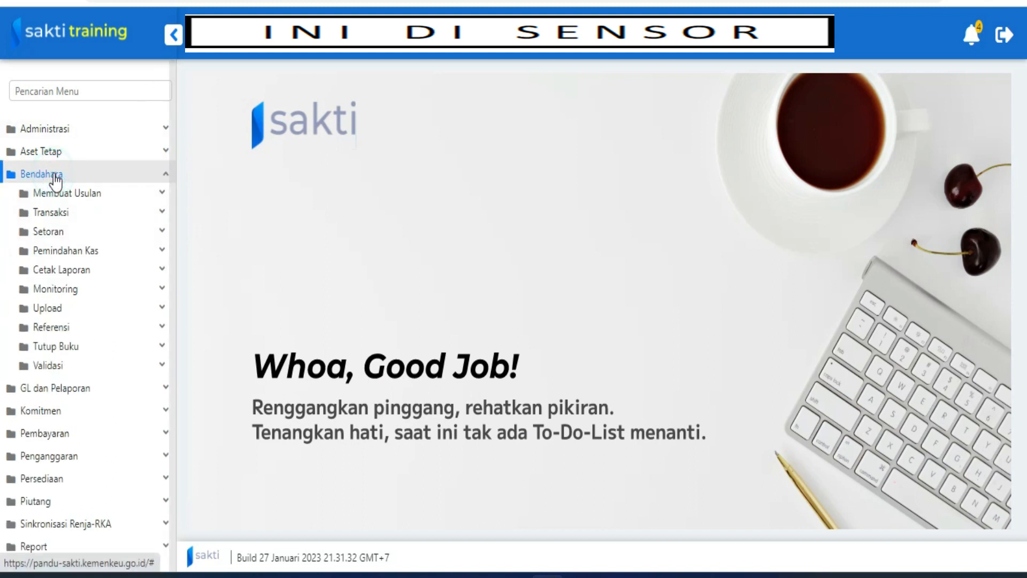
left_click(67, 327)
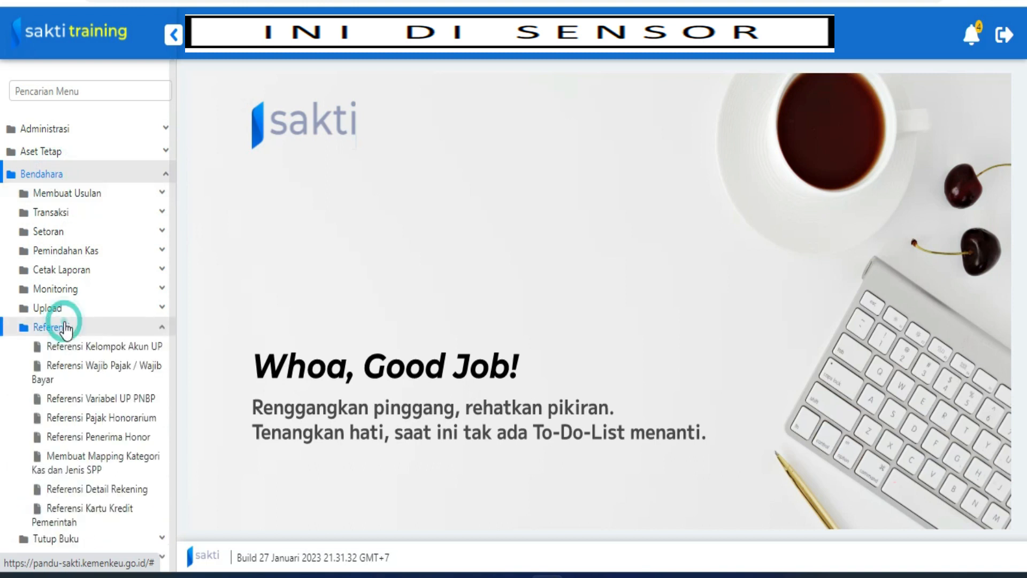
left_click(85, 347)
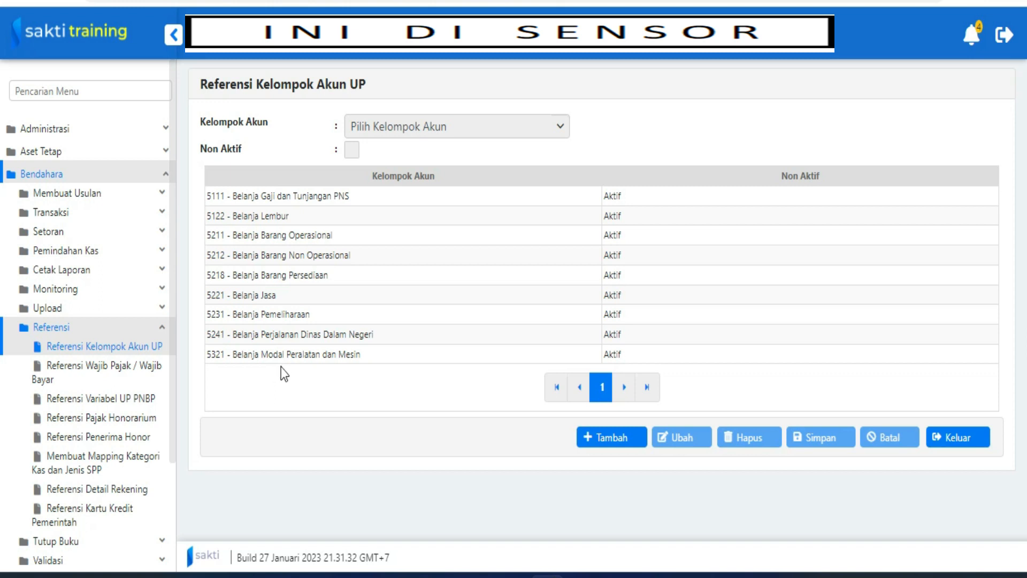
- Add the account group 5331 - Belanja Modal Gedung dan Bangunan to the UP account group reference and save it
left_click(606, 439)
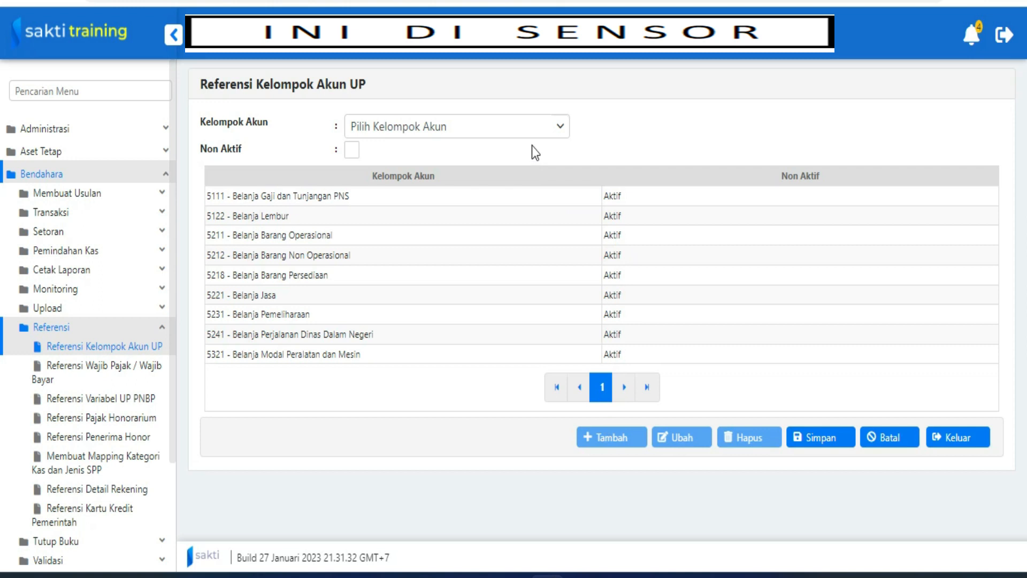
left_click(524, 129)
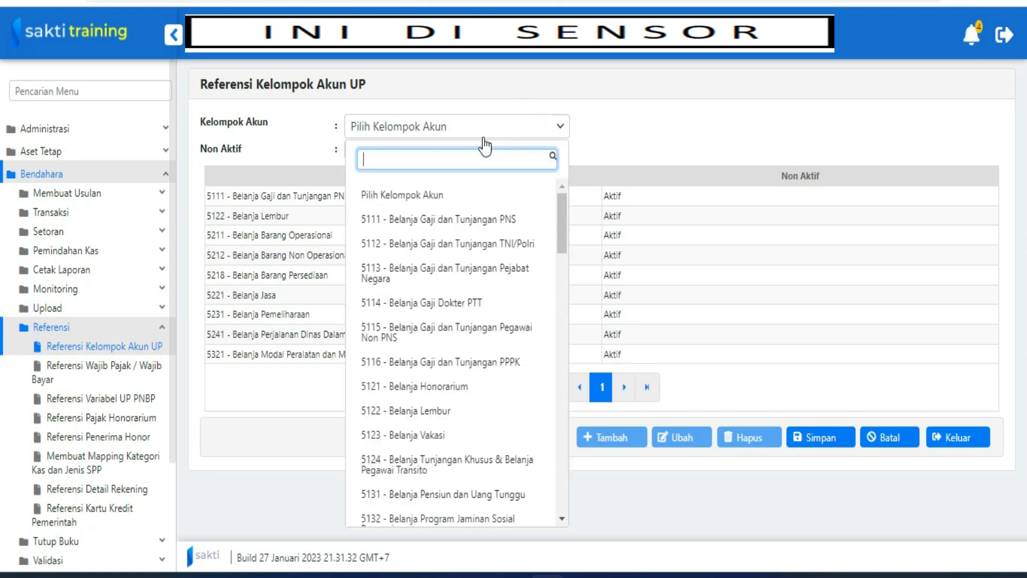
type("533")
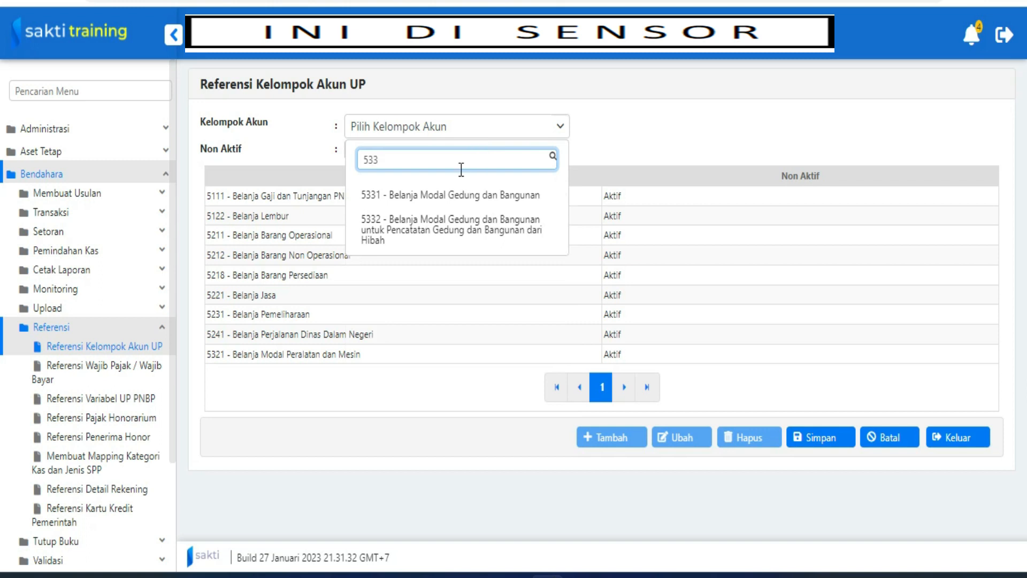
left_click(443, 198)
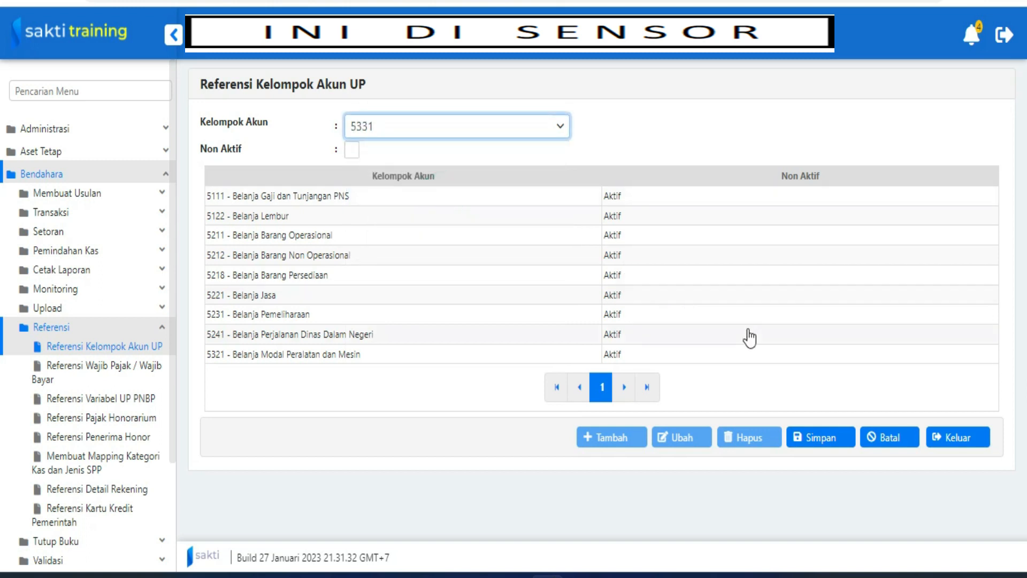
left_click(818, 438)
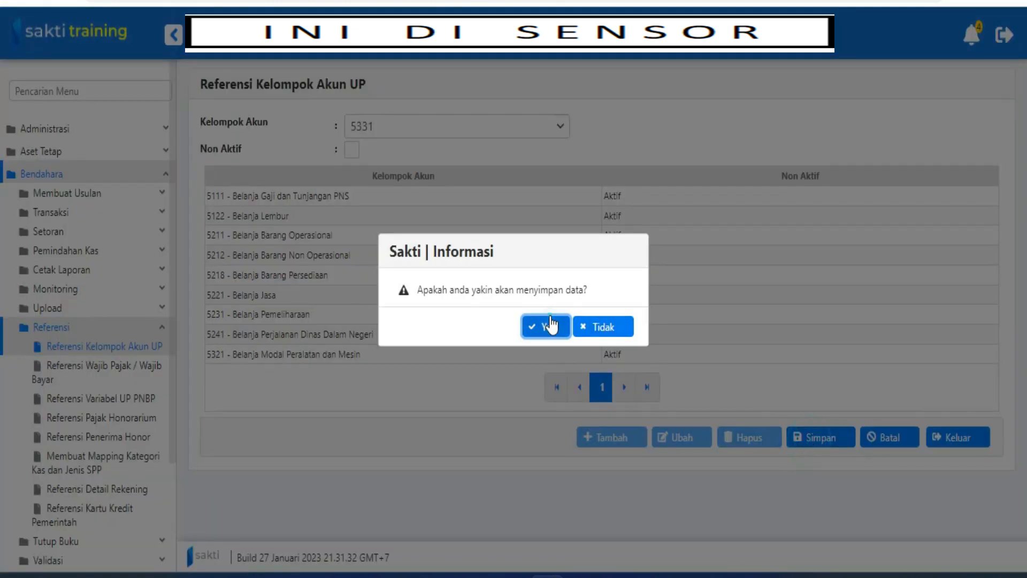
left_click(547, 326)
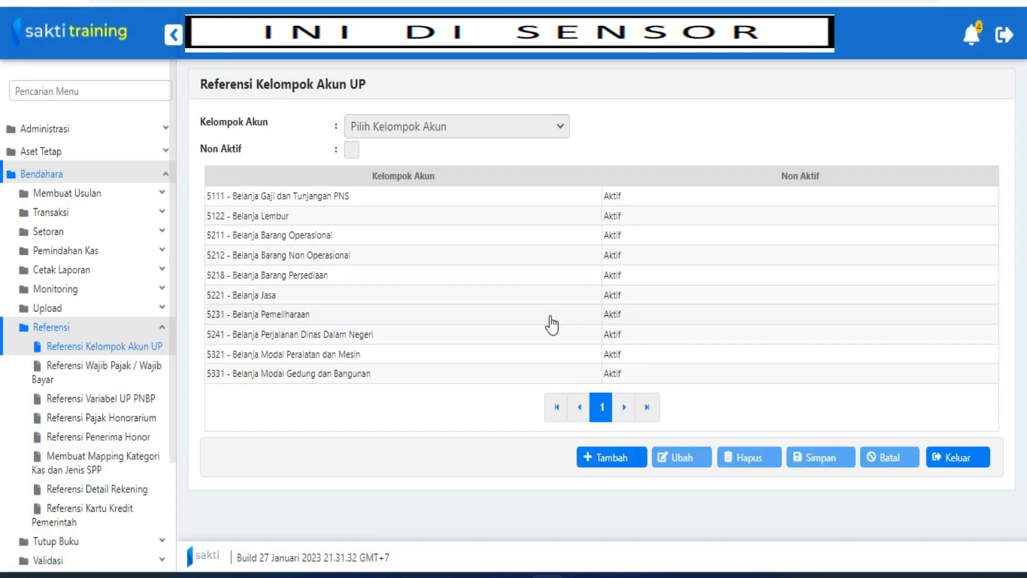
- Delete the account groups 5111 - Belanja Gaji dan Tunjangan PNS and 5122 - Belanja Lembur from the reference list
left_click(333, 198)
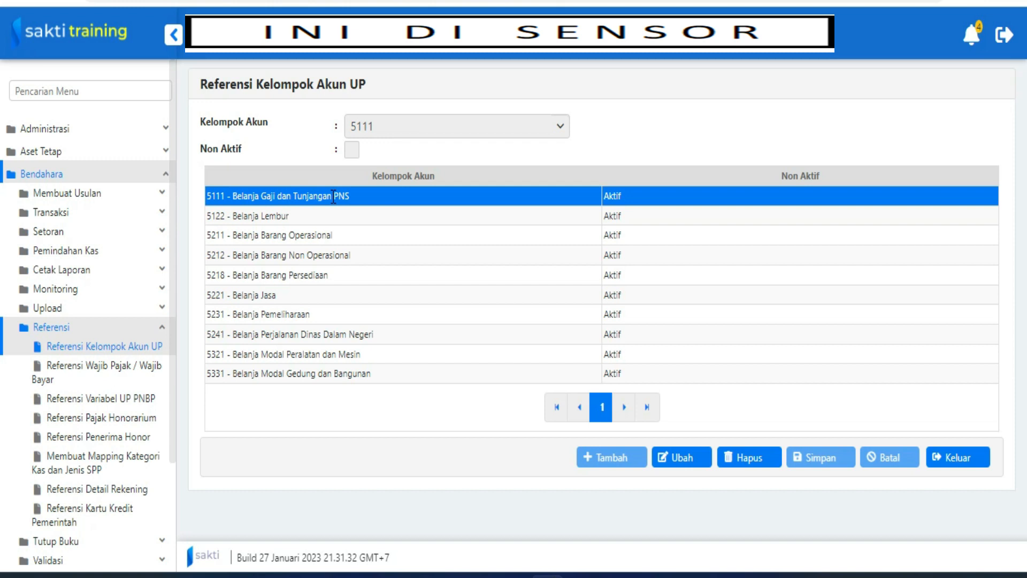
left_click(752, 459)
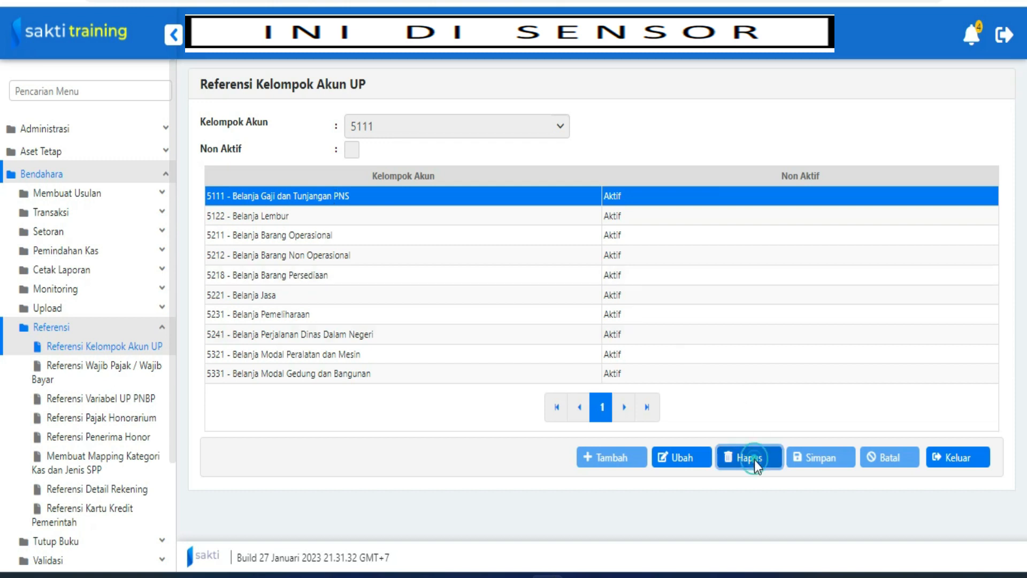
left_click(549, 328)
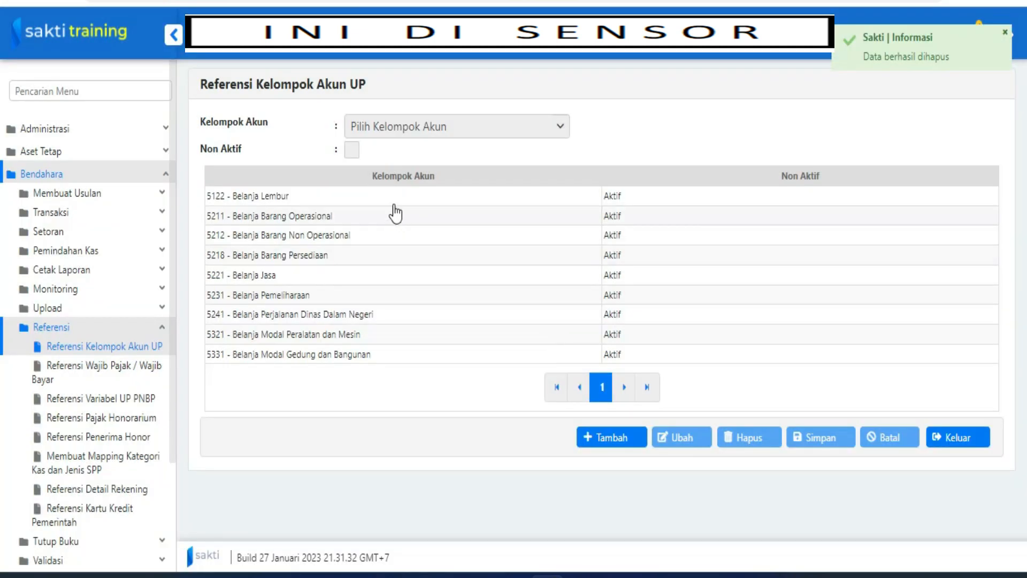
left_click(392, 202)
left_click(759, 442)
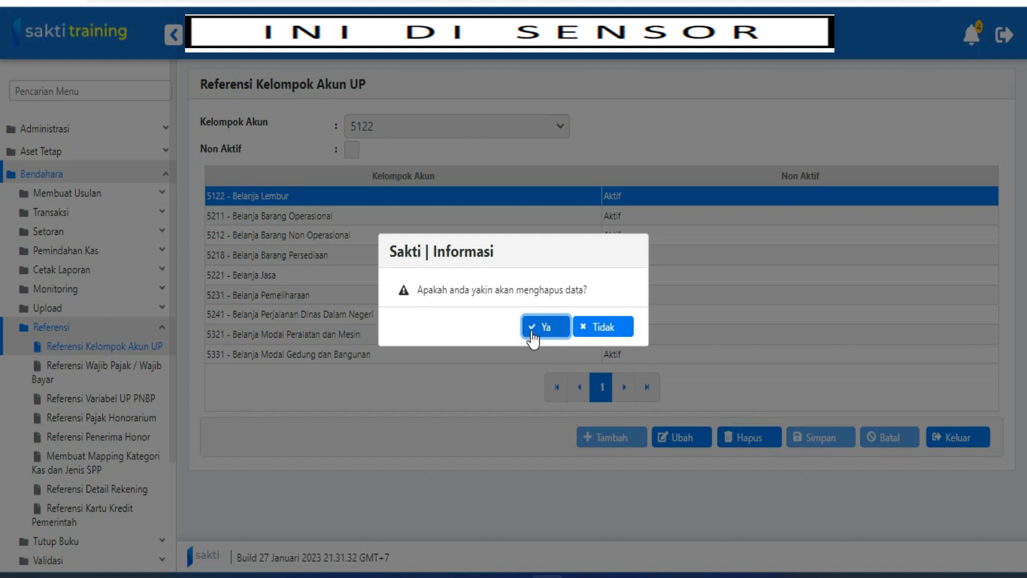
left_click(533, 336)
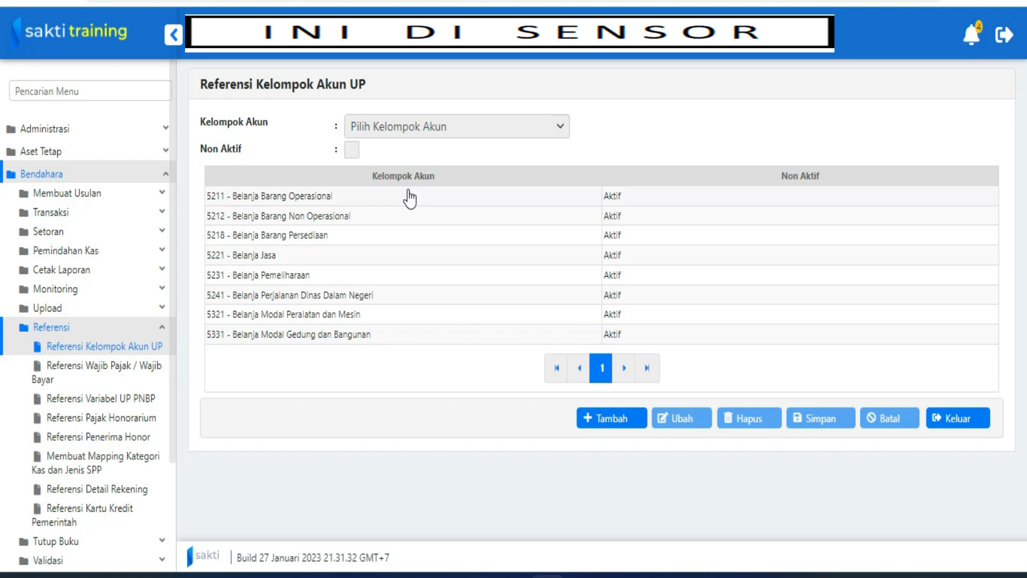
- Switch to the PDF guide and examine the Referensi Variabel UP recording steps, the maximum UP rules and the saved example
key("ctrl+Tab")
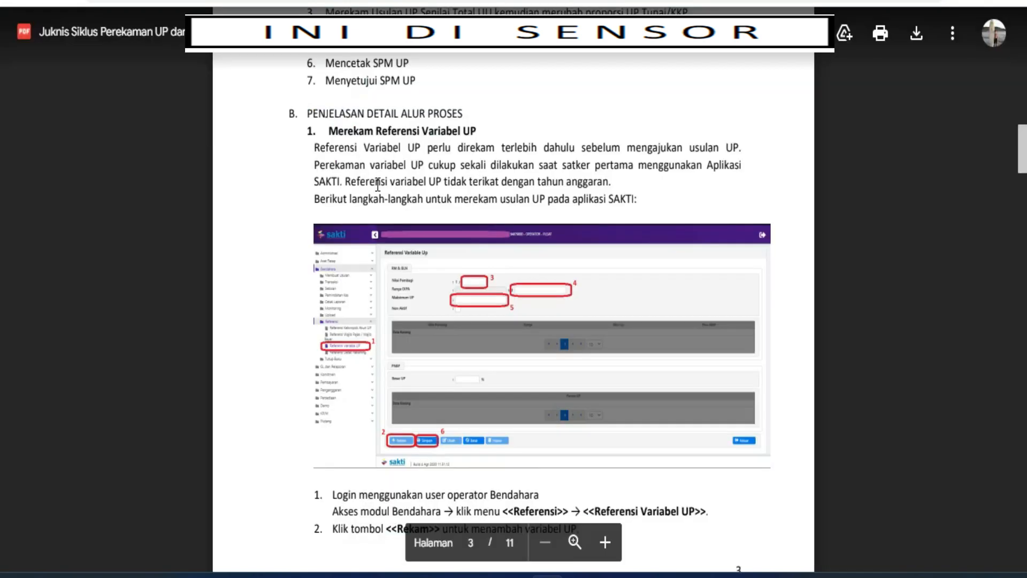
scroll(381, 171, "up", 2)
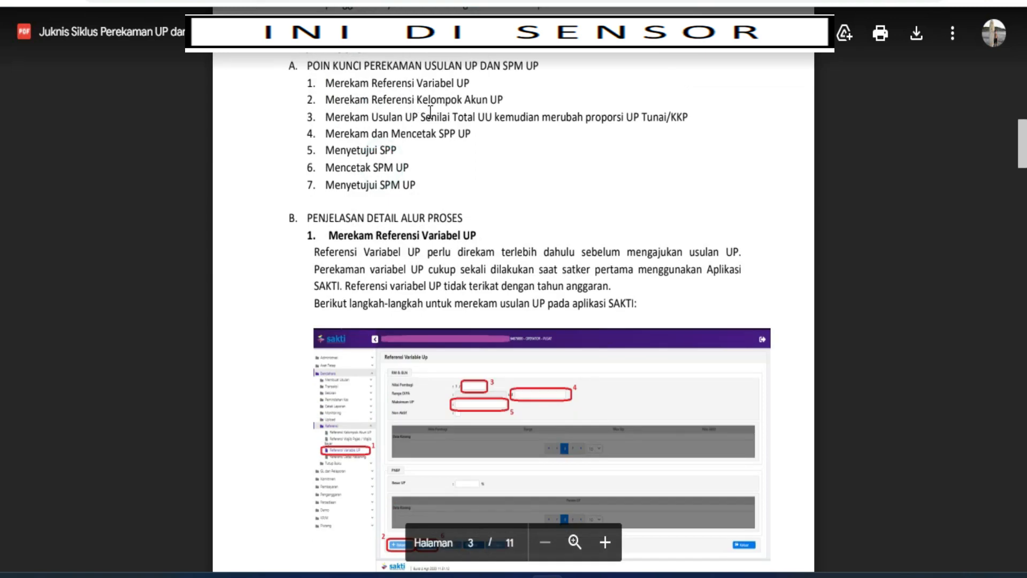
scroll(420, 284, "down", 3)
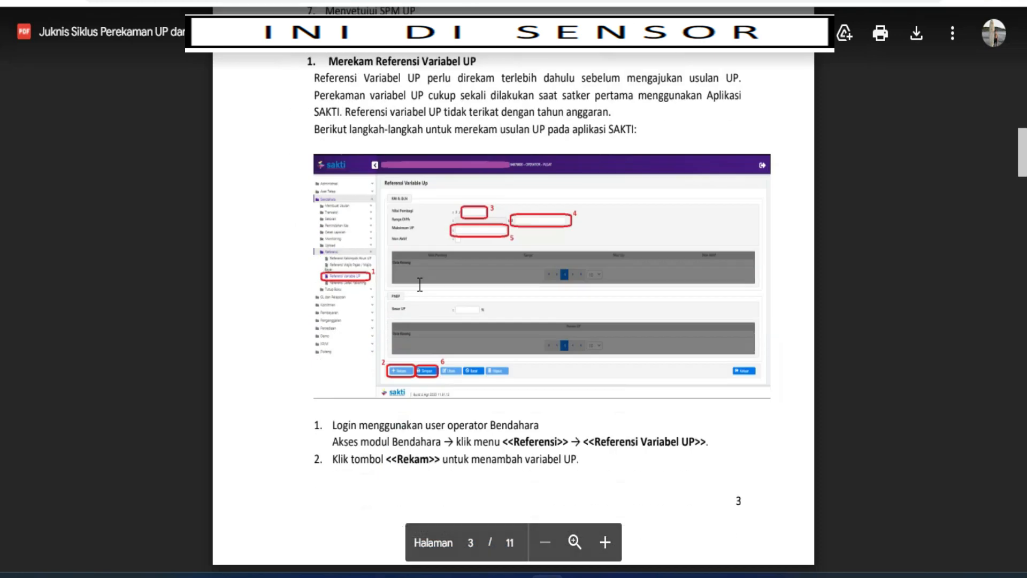
scroll(420, 285, "down", 15)
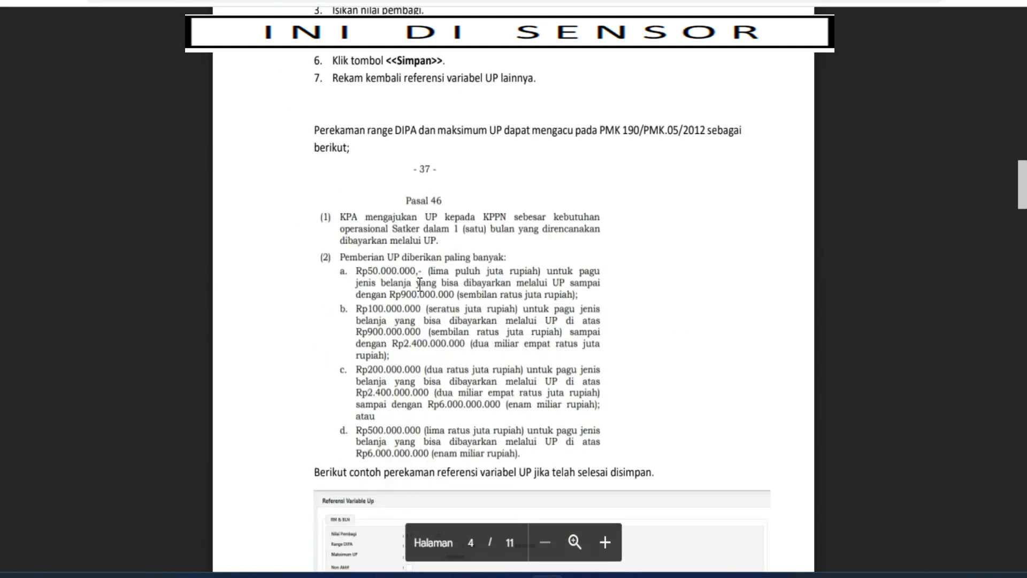
scroll(420, 284, "down", 4)
scroll(420, 284, "up", 2)
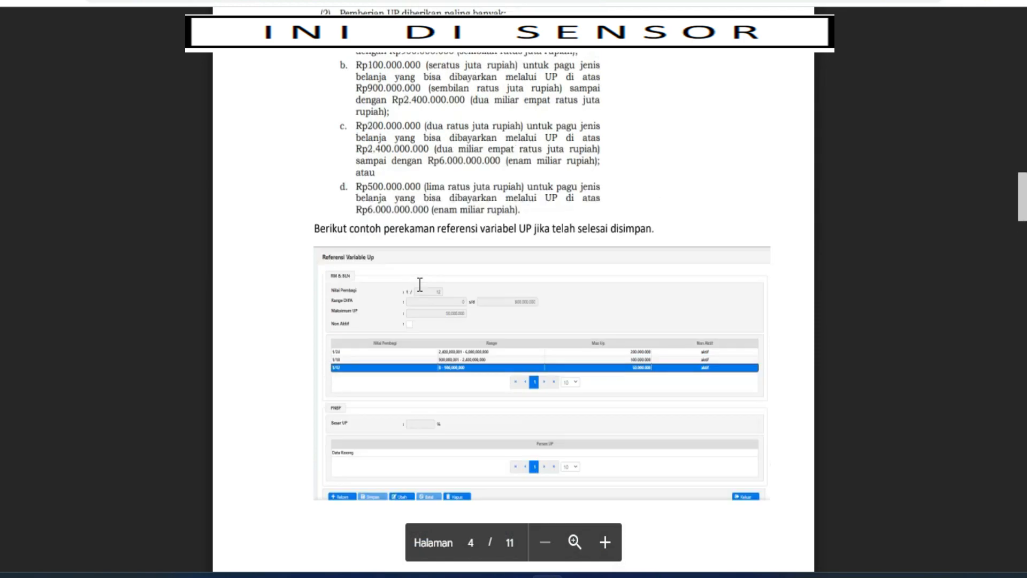
scroll(420, 284, "up", 12)
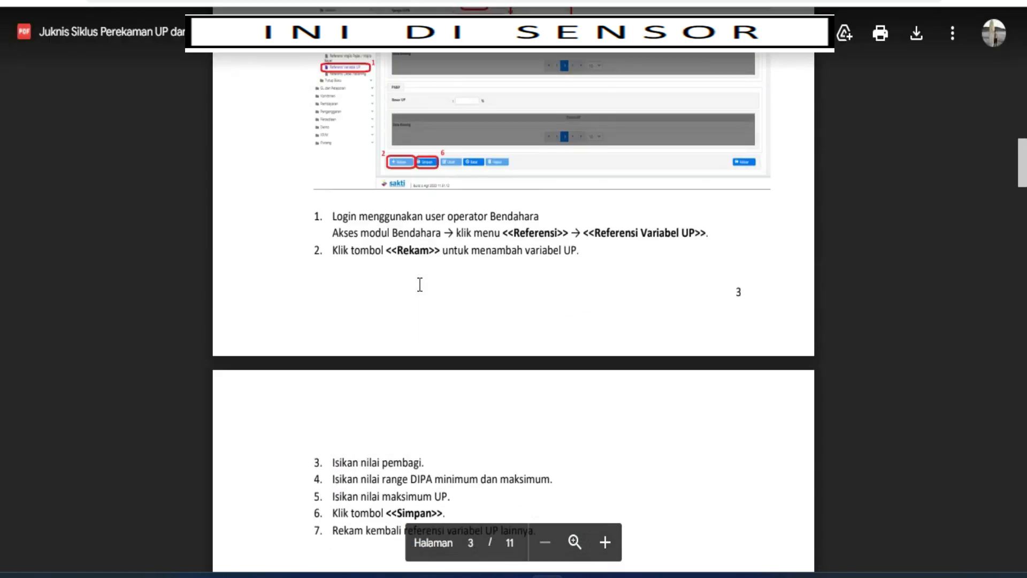
scroll(420, 284, "up", 6)
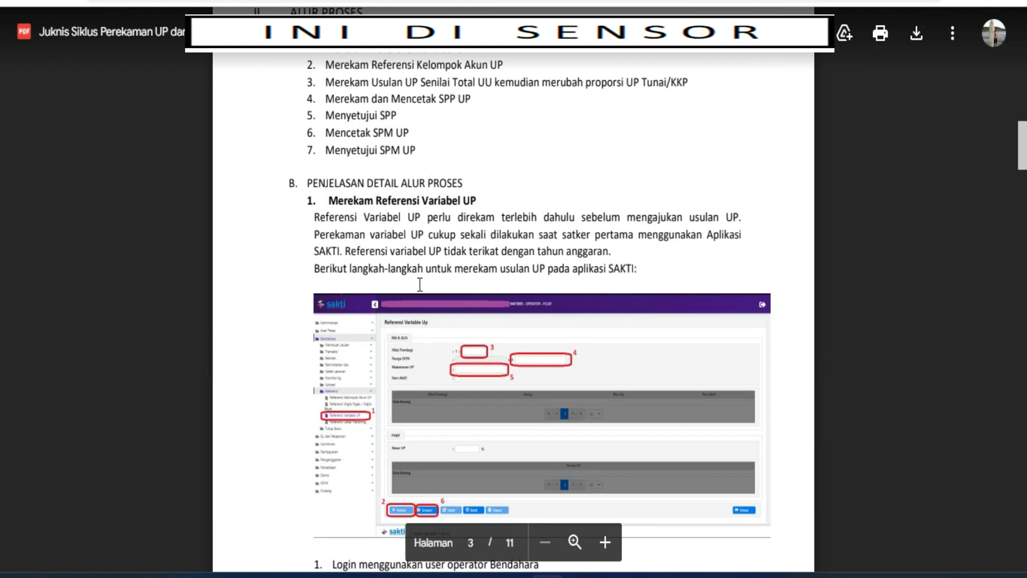
scroll(420, 284, "down", 1)
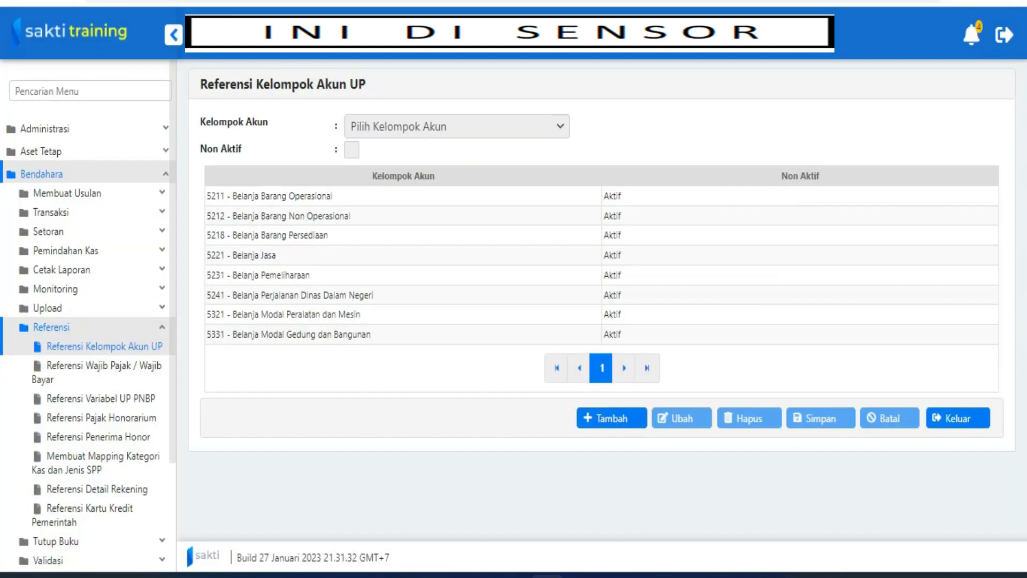
- Start a new record in SAKTI's Menghitung Usul UP form with RM (RUPIAH MURNI) as the Sumber Dana
left_click(74, 199)
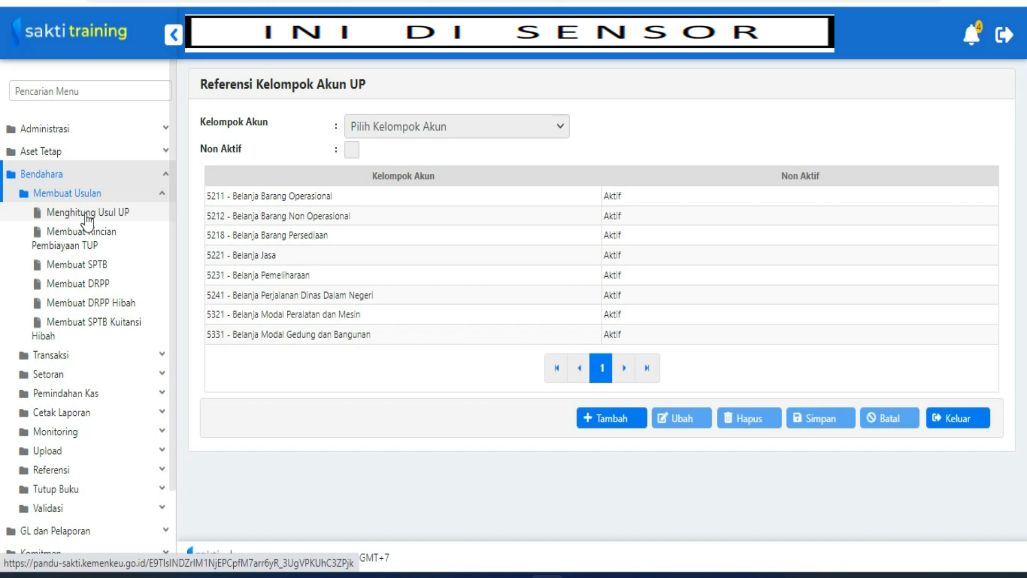
left_click(86, 213)
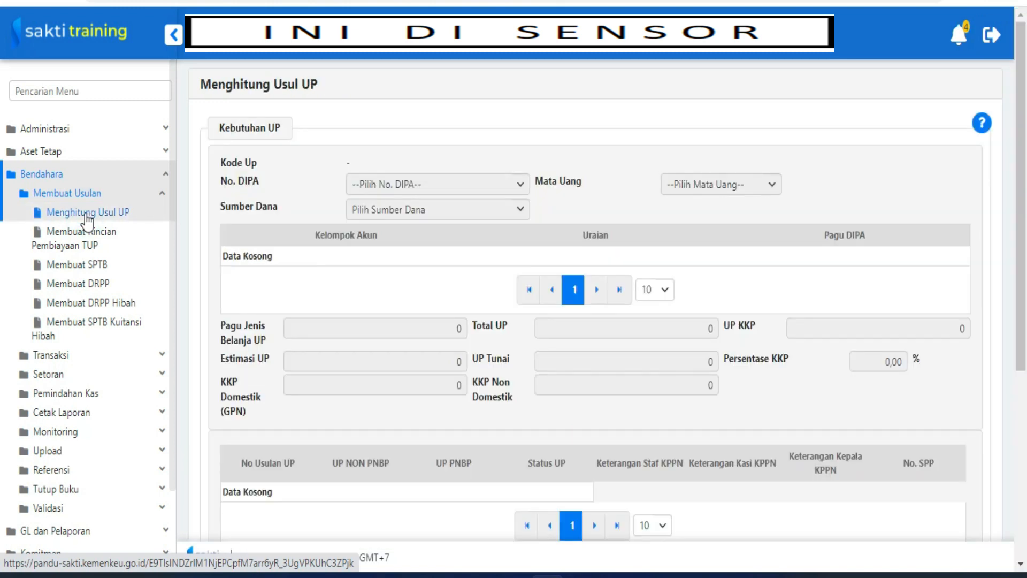
left_click_drag(1022, 161, 1022, 349)
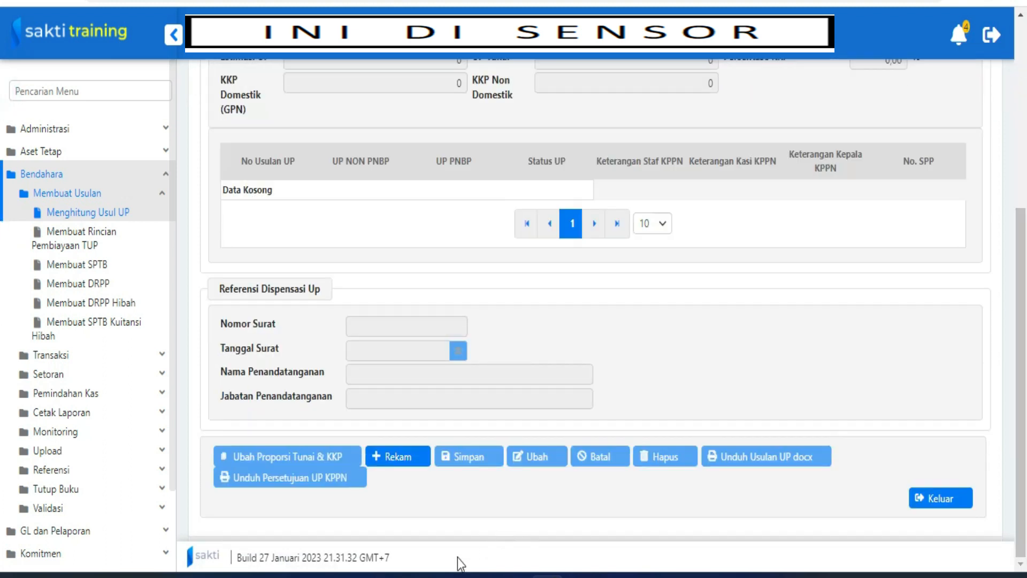
left_click(405, 456)
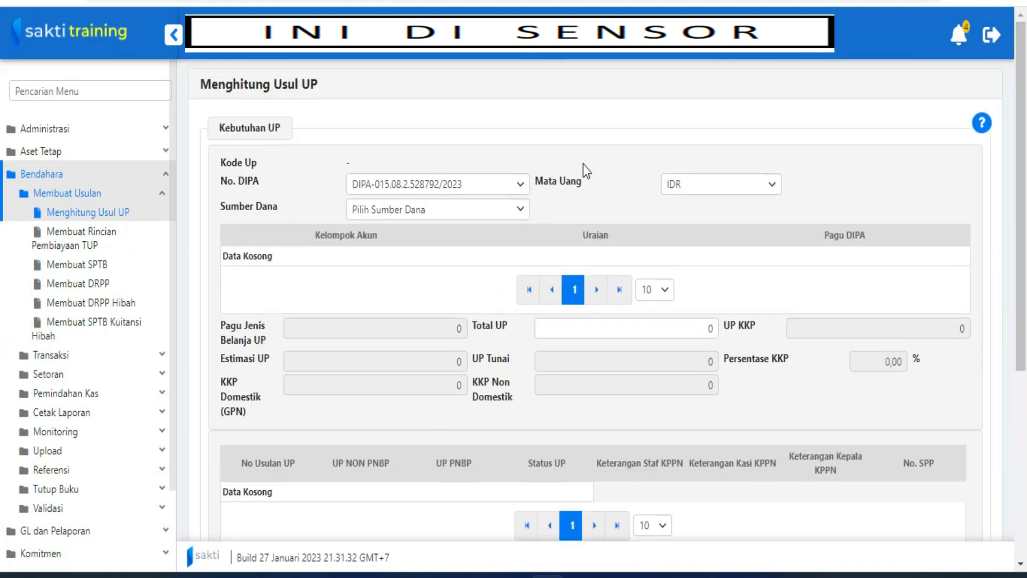
left_click(476, 220)
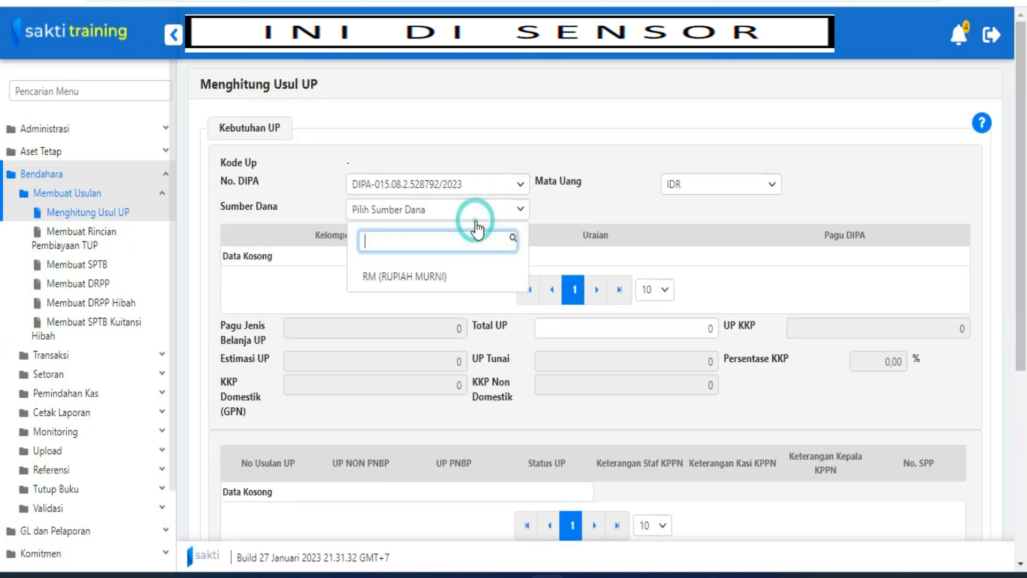
left_click(428, 283)
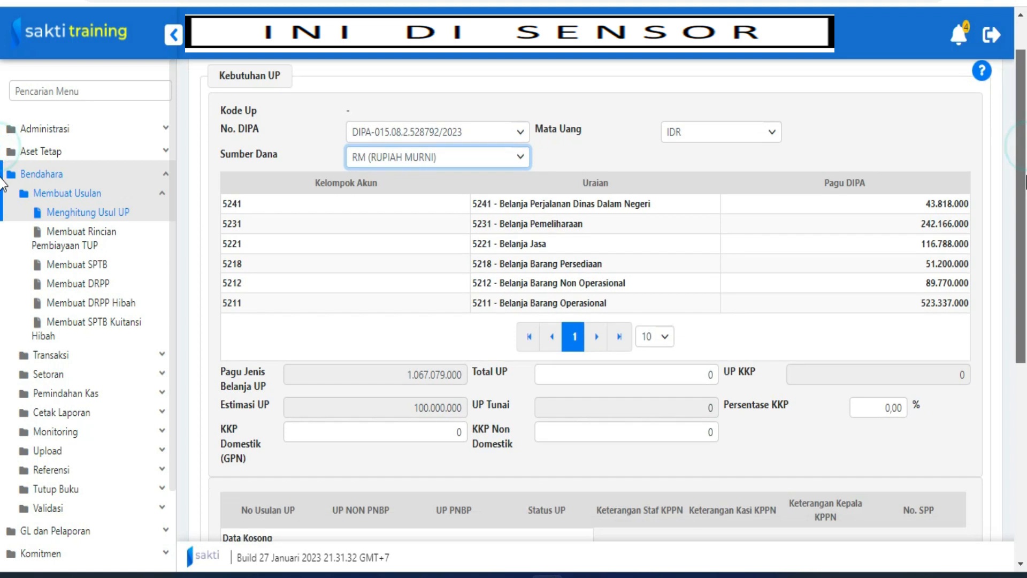
- Set the Total UP of the new proposal to 50.000.000
left_click_drag(1024, 153, 1023, 266)
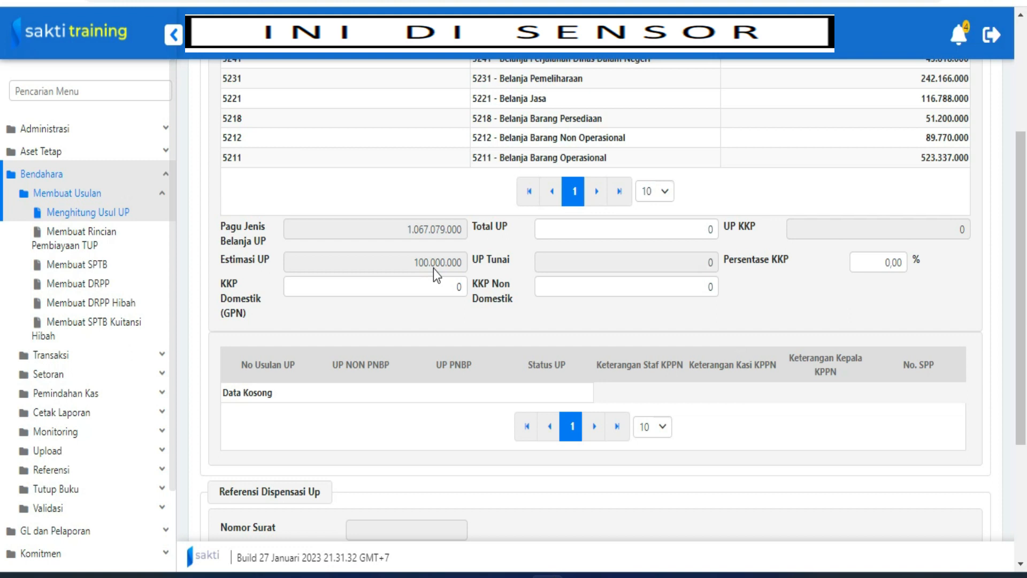
left_click(583, 238)
left_click(620, 223)
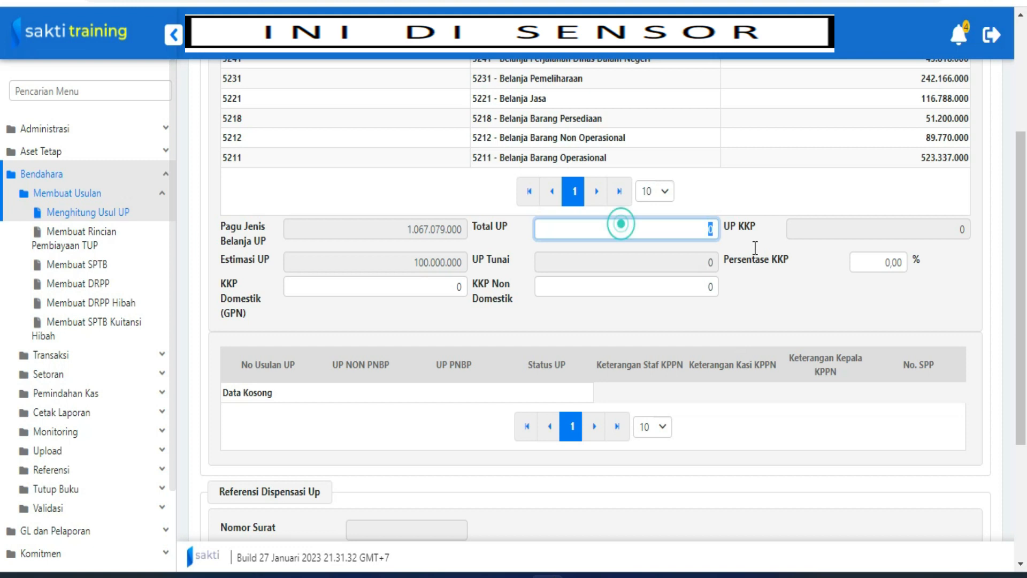
type("50")
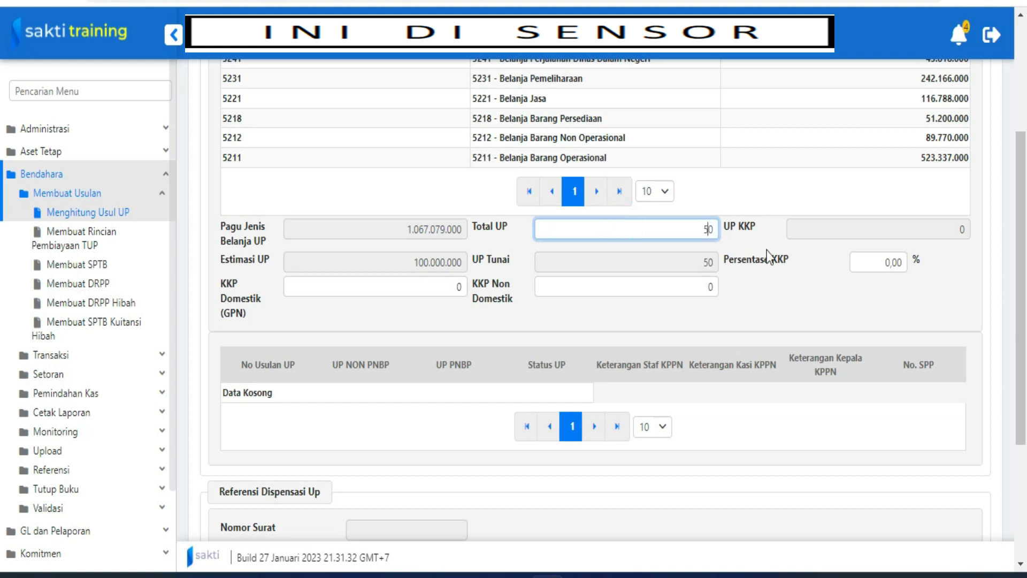
type("0.000.000")
key("BackSpace")
- Set the Persentase KKP of the new UP proposal to 40%
left_click(872, 262)
left_click_drag(886, 266, 890, 266)
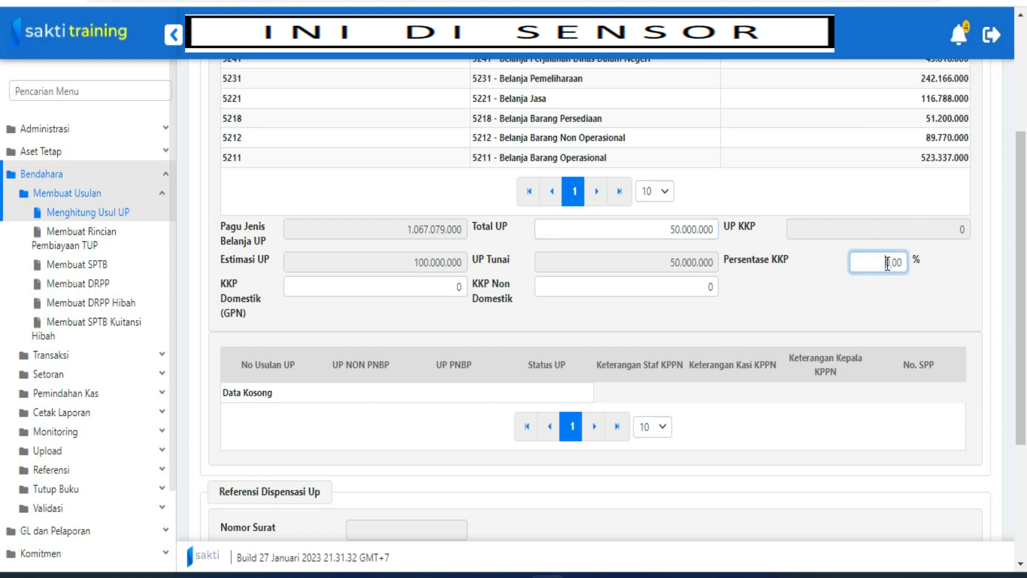
type("40")
left_click(867, 303)
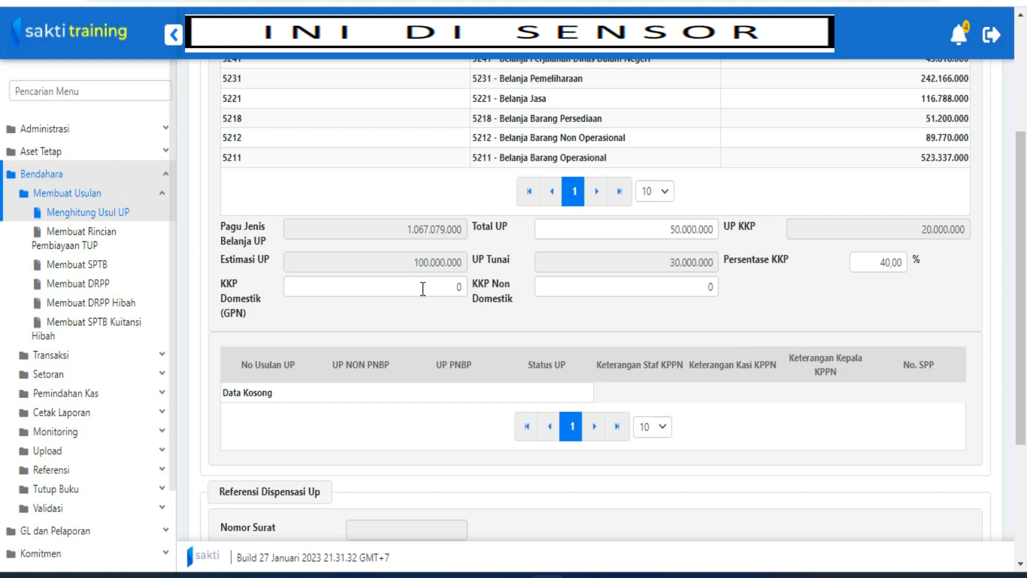
- Set the KKP Domestik (GPN) amount of the proposal to 20.000.000
left_click(423, 287)
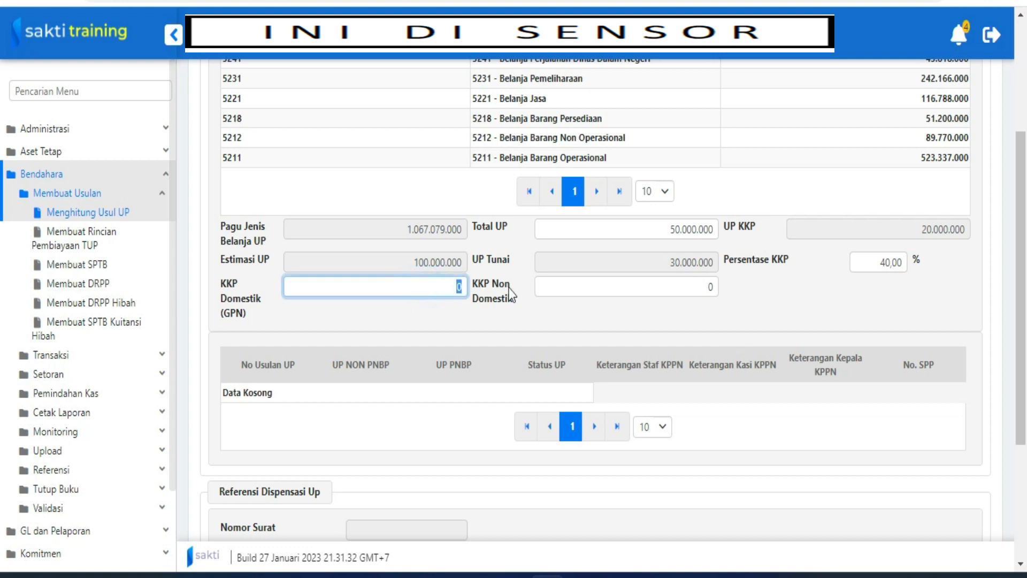
type("3000000")
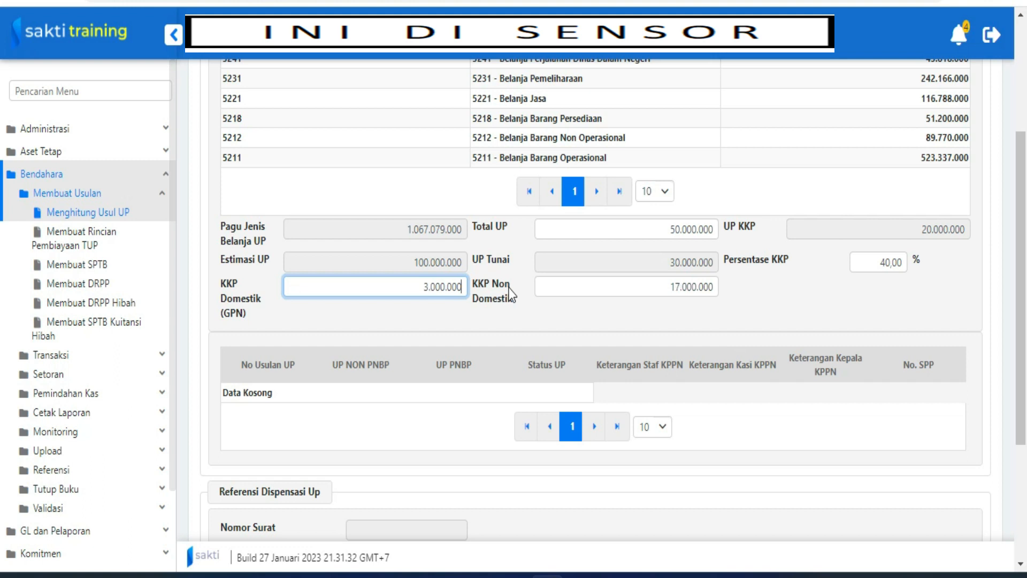
key("BackSpace")
key("BackSpace")
key("BackSpace")
key("BackSpace")
key("BackSpace")
key("BackSpace")
key("BackSpace")
type("20.000.000")
left_click(705, 325)
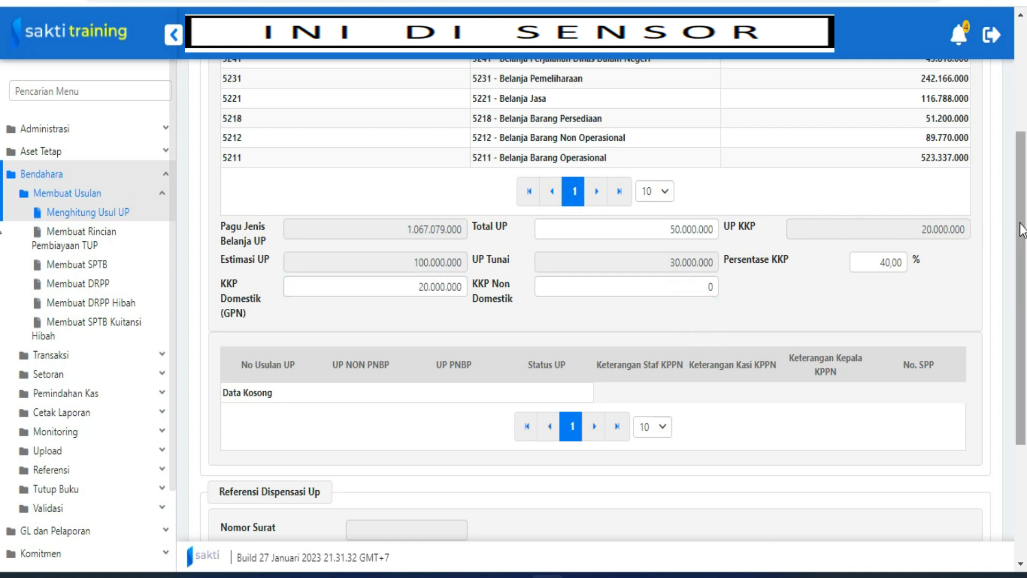
- Save the new UP proposal and confirm the save
scroll(2, 230, "down", 2)
scroll(2, 289, "down", 2)
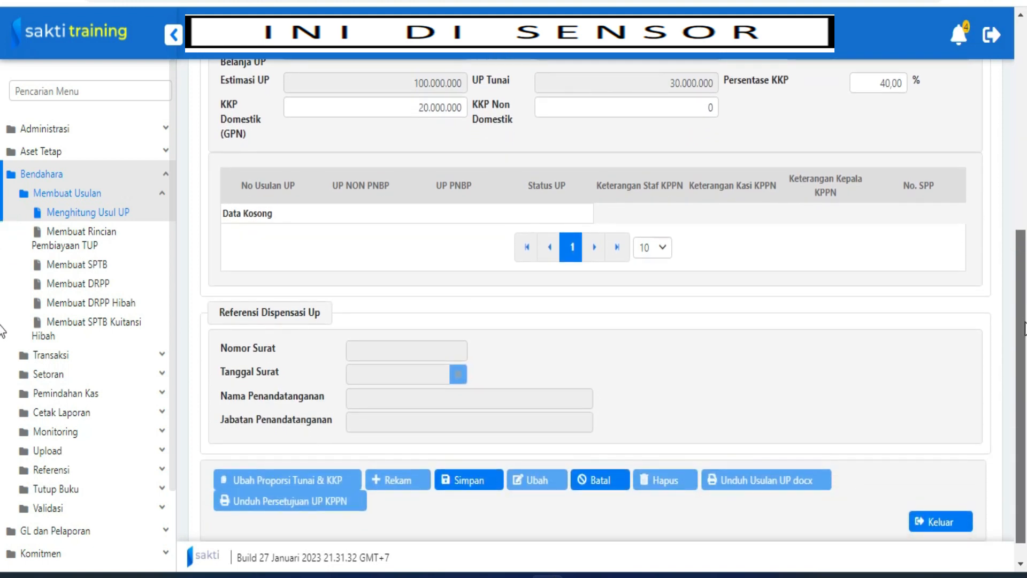
scroll(3, 331, "down", 1)
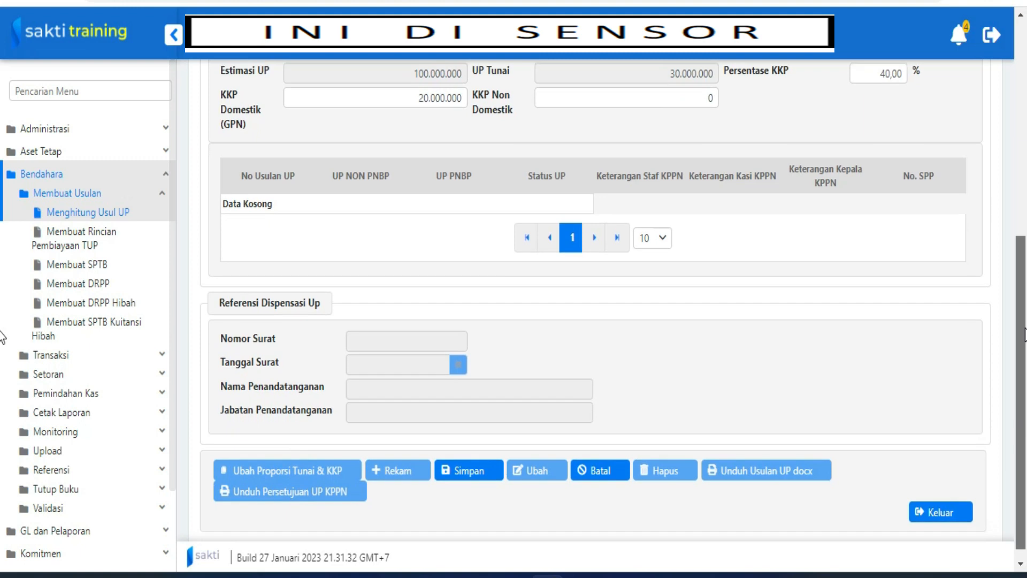
left_click(484, 465)
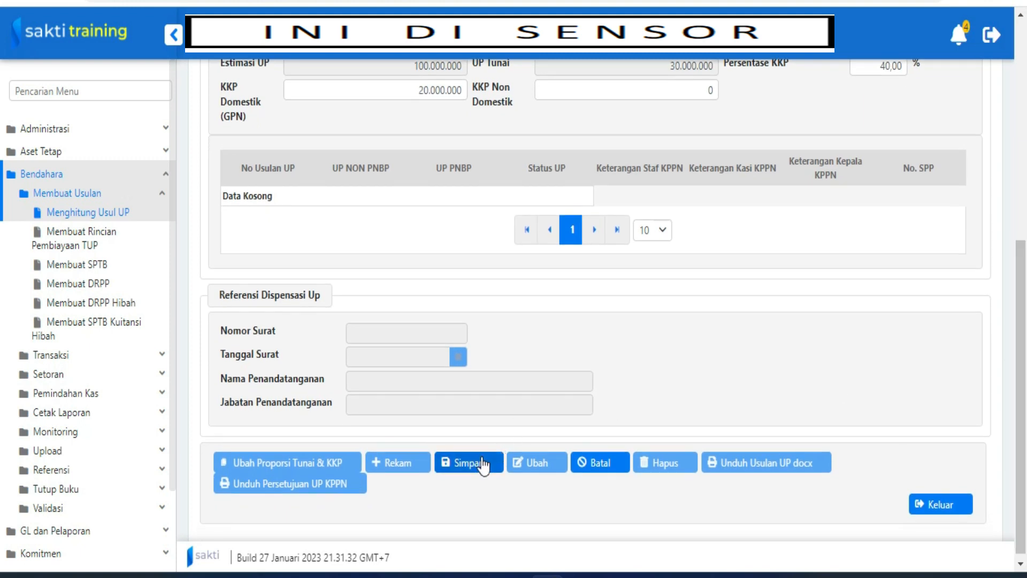
left_click(482, 460)
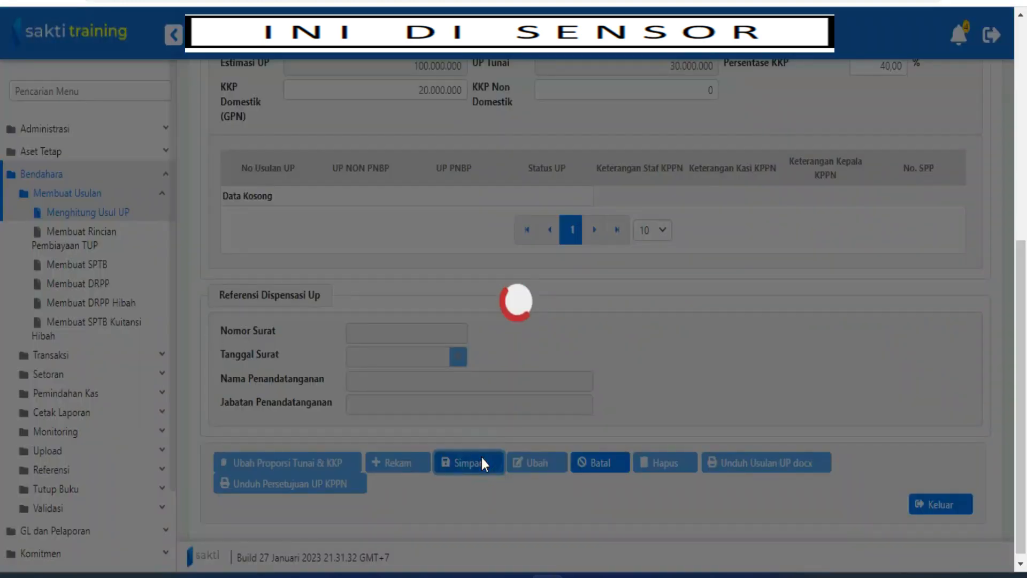
left_click(541, 326)
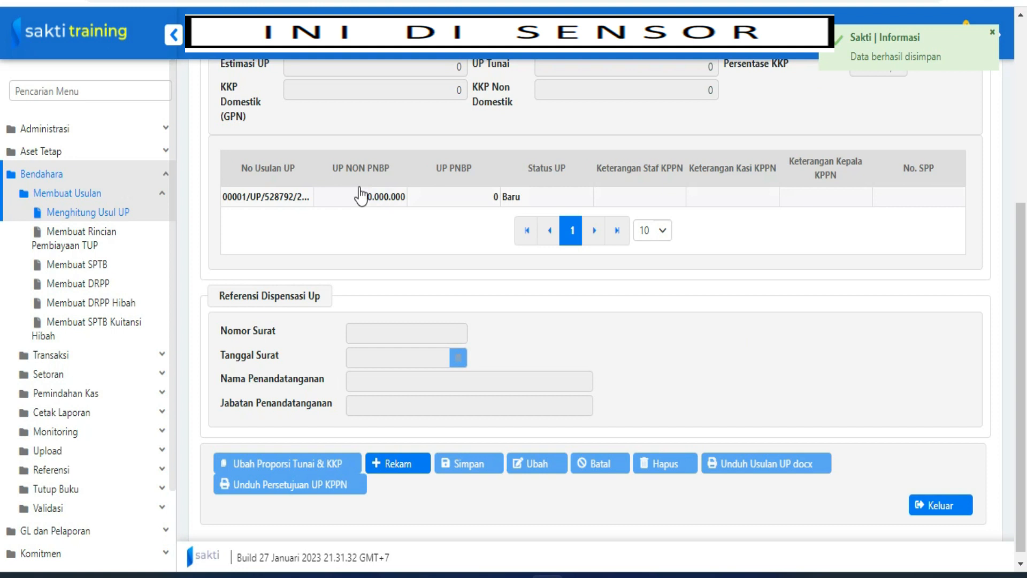
- Download the Usulan UP docx letter for the saved UP proposal and open the downloaded file in Word
left_click(348, 208)
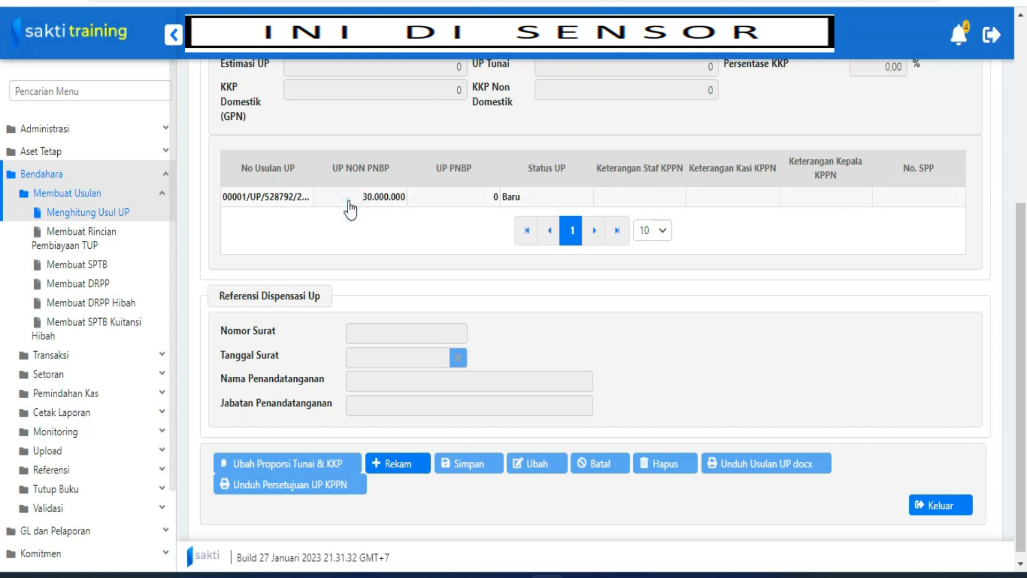
left_click(348, 201)
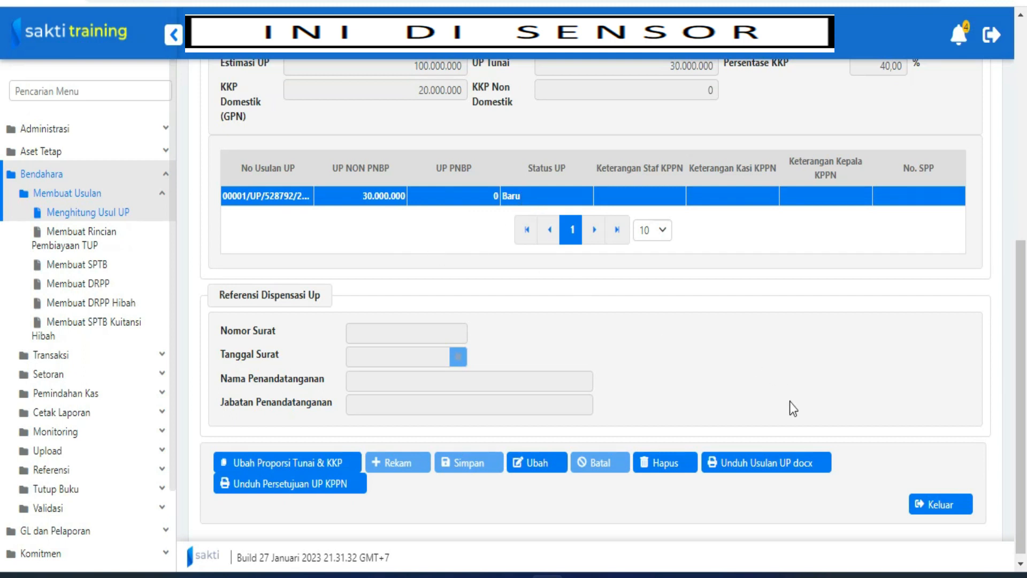
left_click(787, 468)
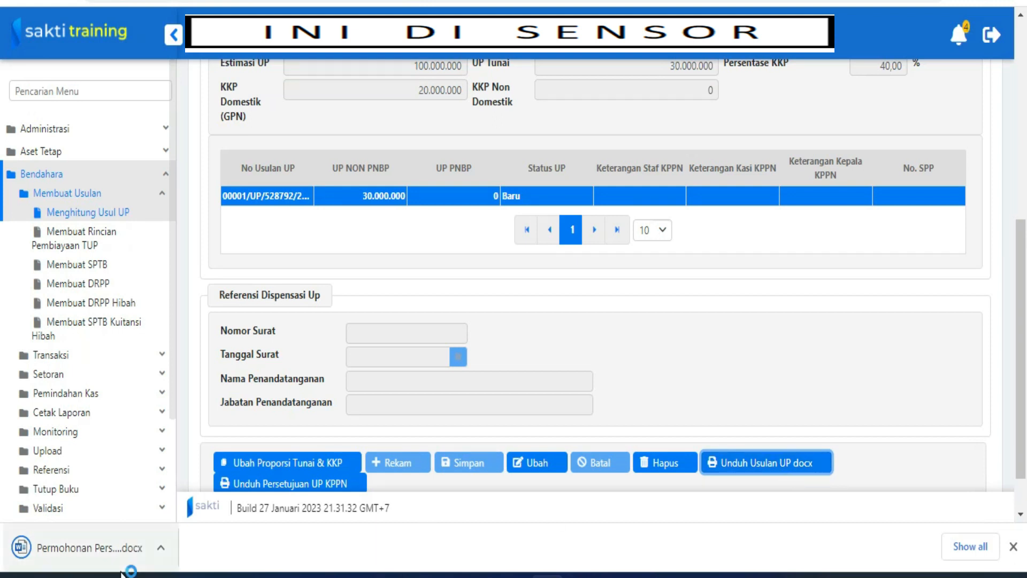
left_click(88, 550)
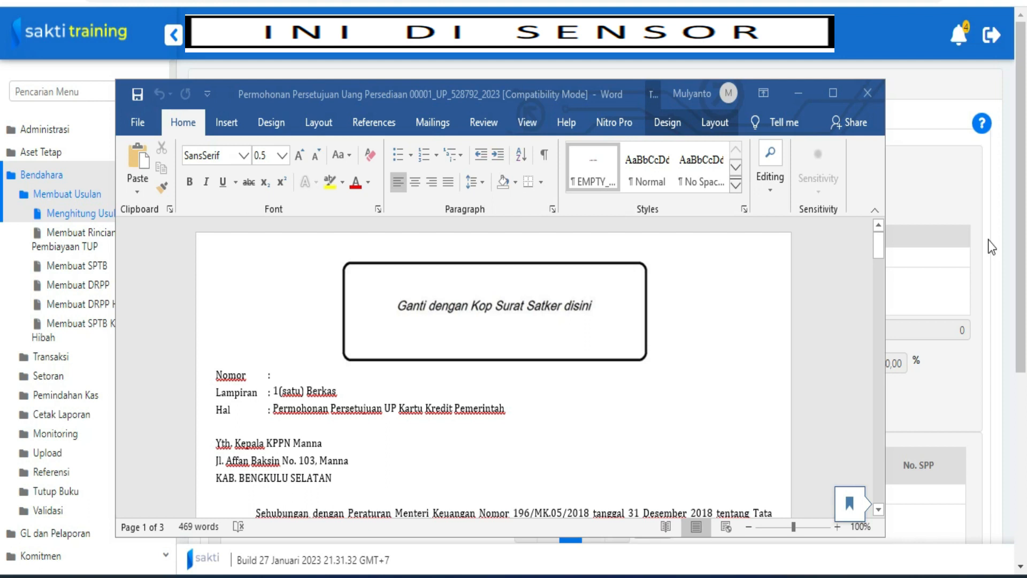
- Delete the "Ganti dengan Kop Surat Satker disini" letterhead placeholder and review the letter through its last page
left_click(881, 249)
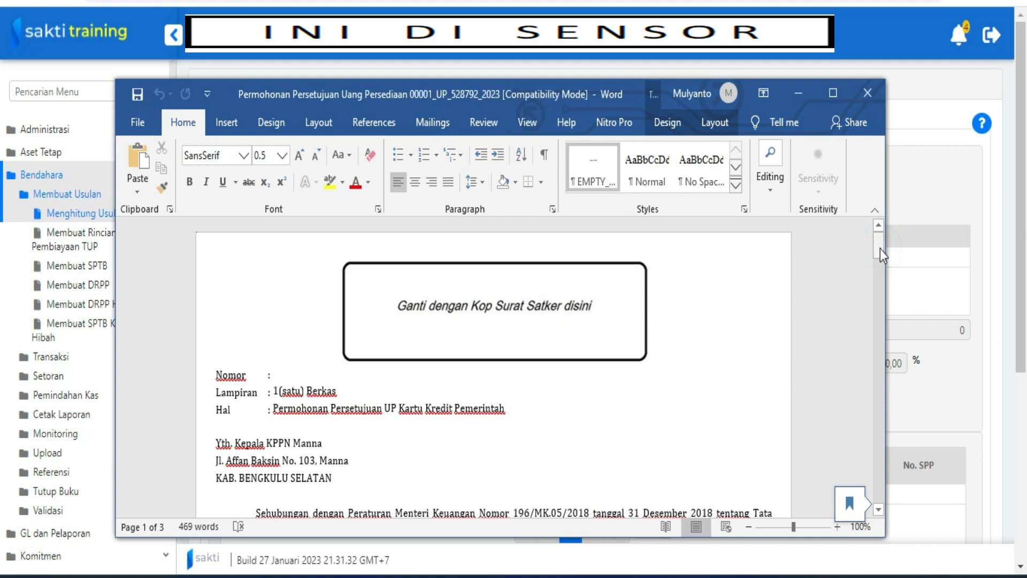
left_click(739, 373)
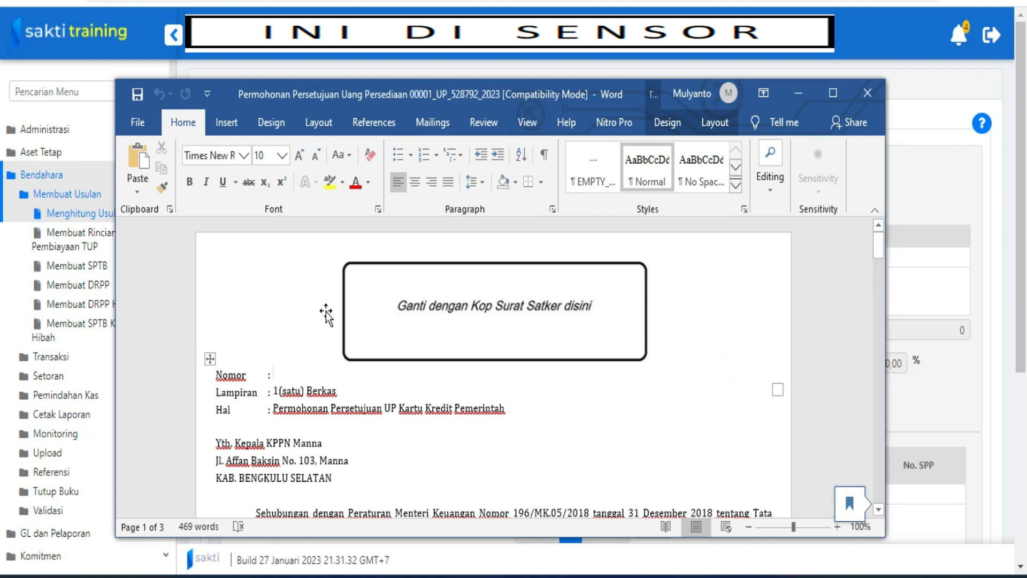
left_click(361, 310)
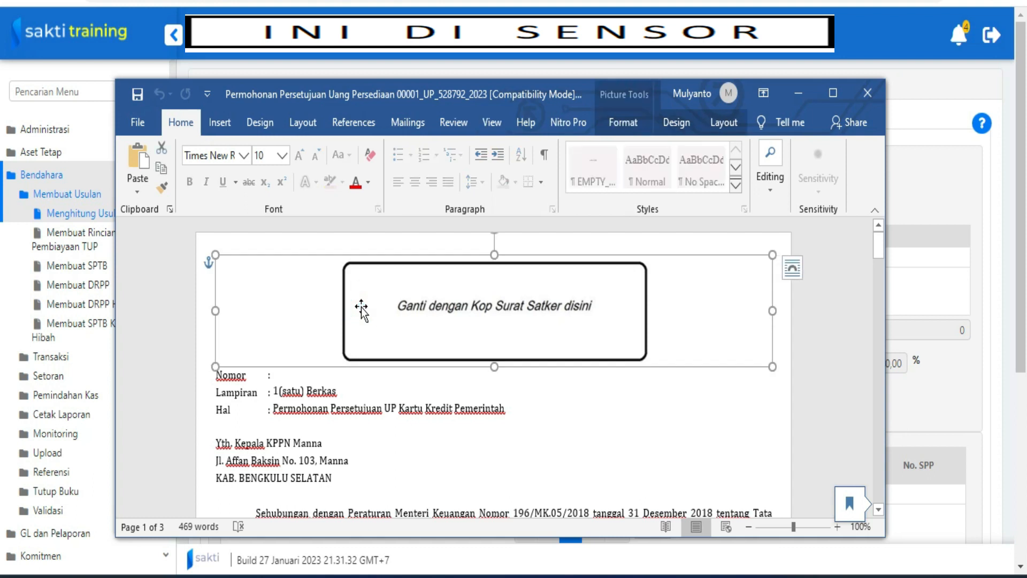
key("Delete")
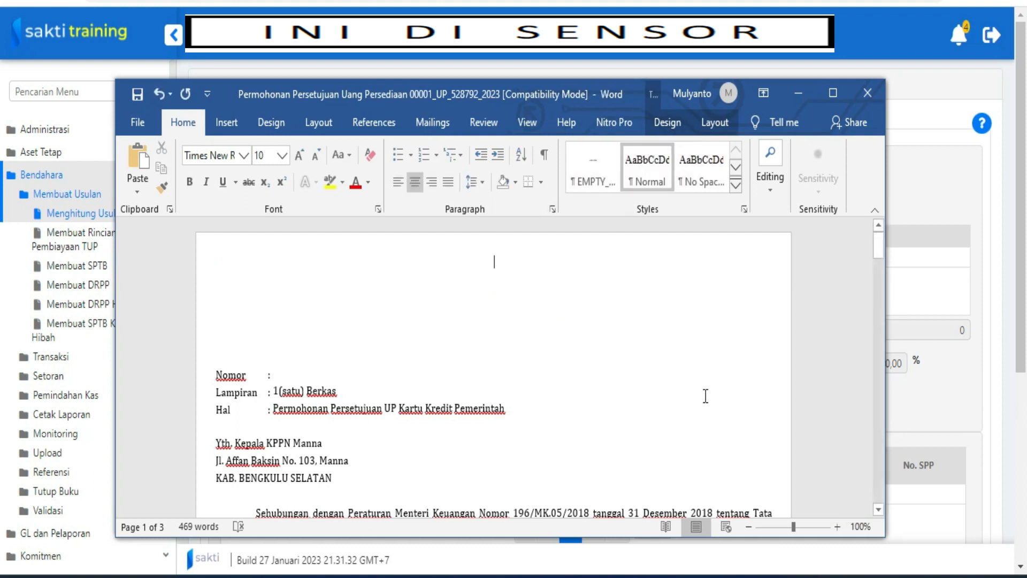
left_click_drag(877, 250, 877, 481)
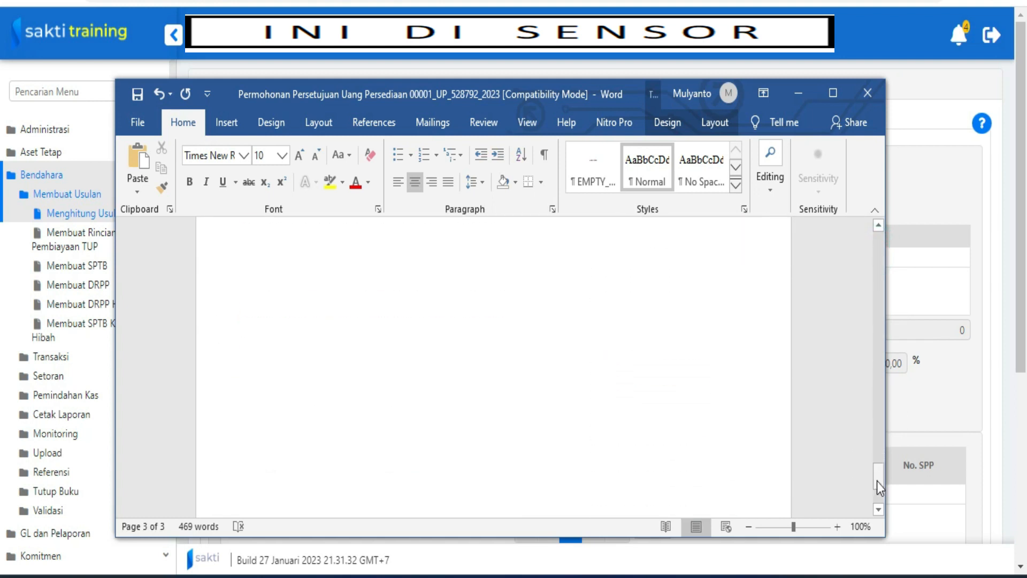
left_click(796, 100)
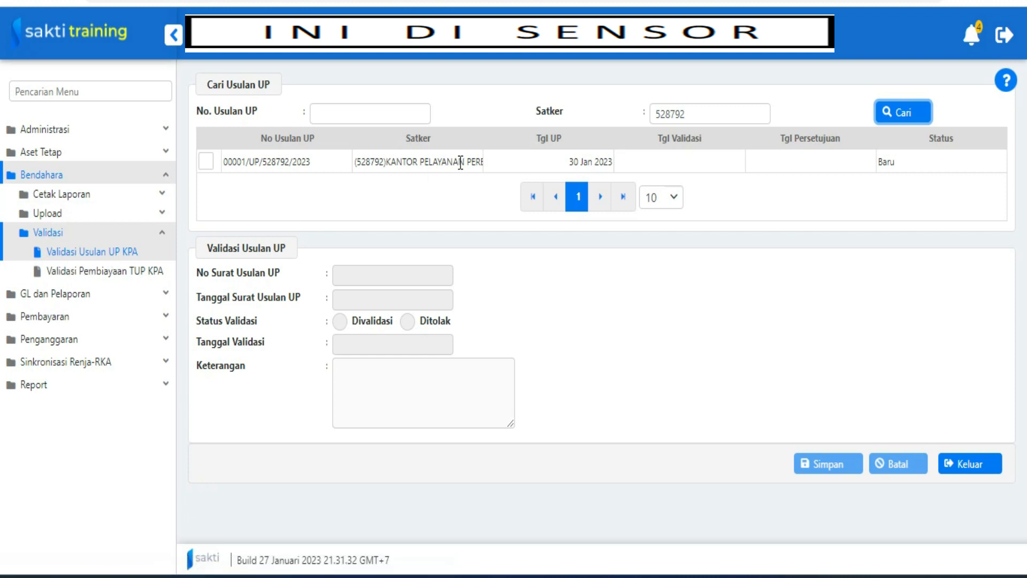
- Select the UP proposal for KPA validation and enter letter number 121 dated 30 Jan 2023
left_click(444, 170)
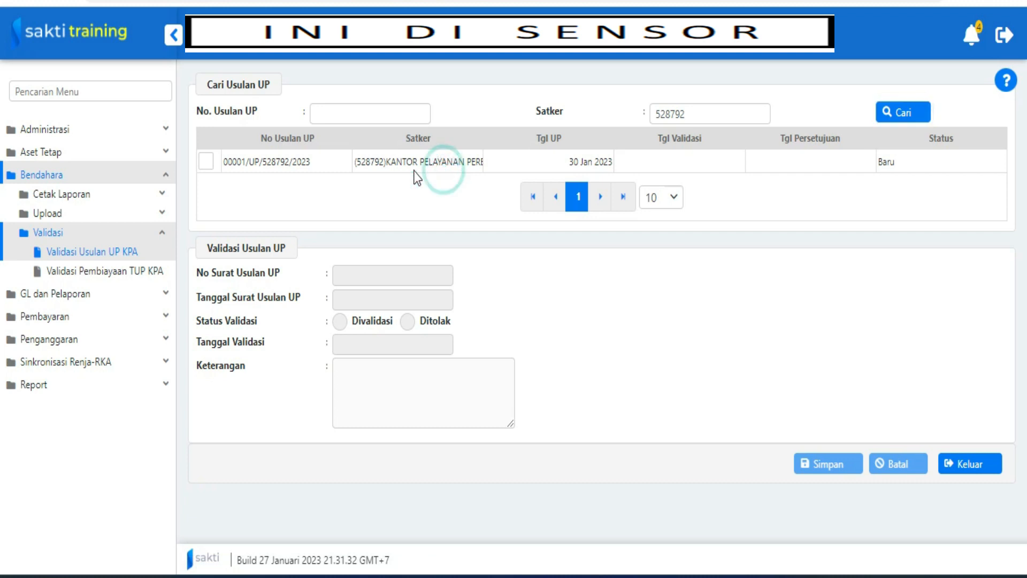
left_click(207, 160)
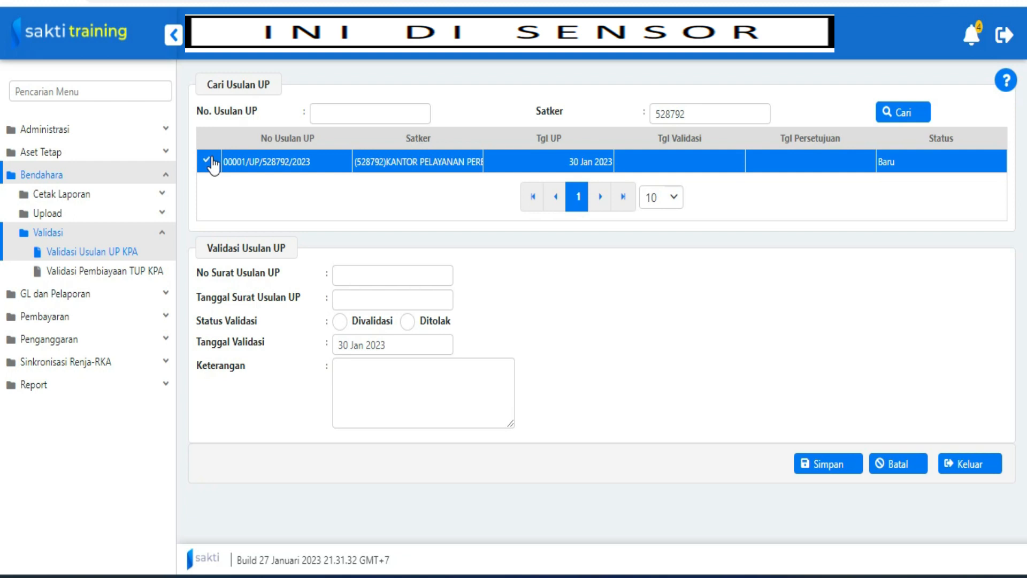
left_click(340, 274)
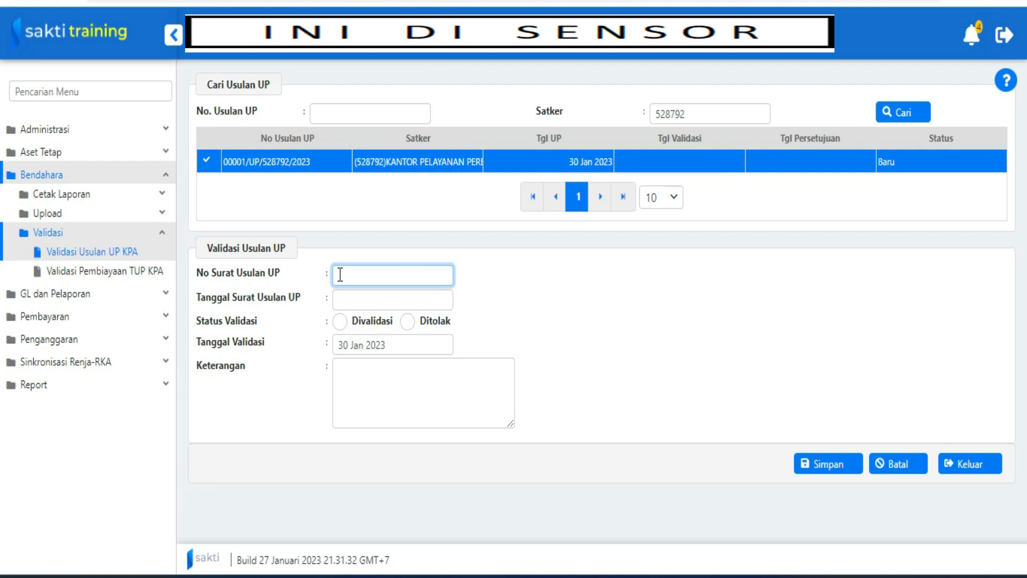
type("21")
left_click(355, 297)
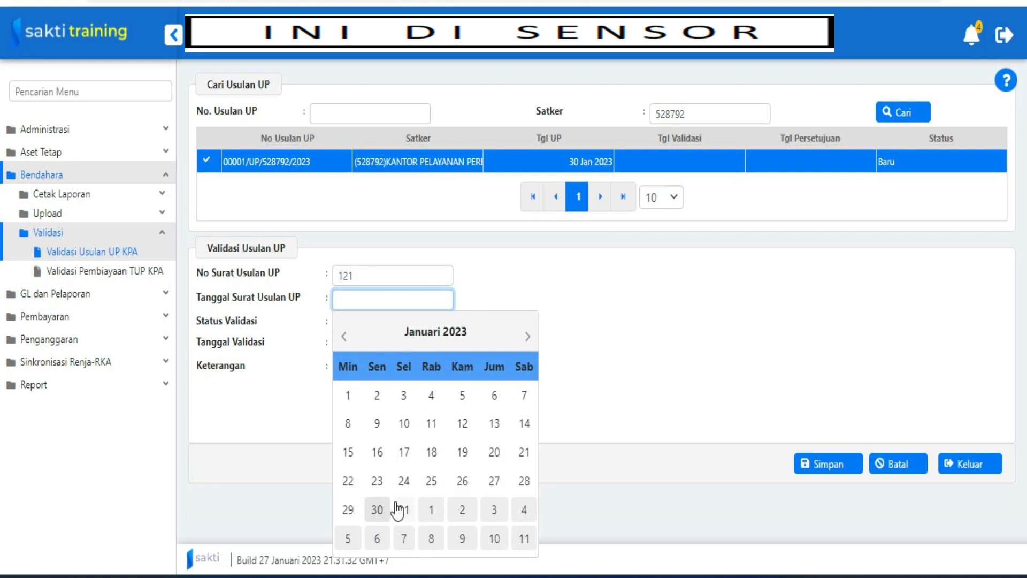
left_click(376, 509)
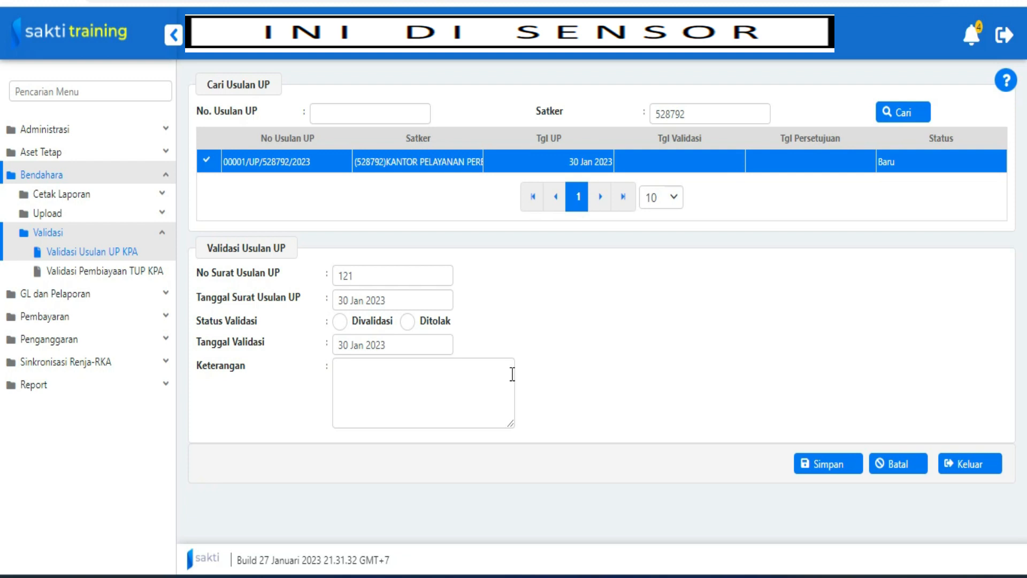
- Set the proposal's Status Validasi to Divalidasi, save it, and check its status in the proposal list
left_click(338, 322)
left_click(831, 464)
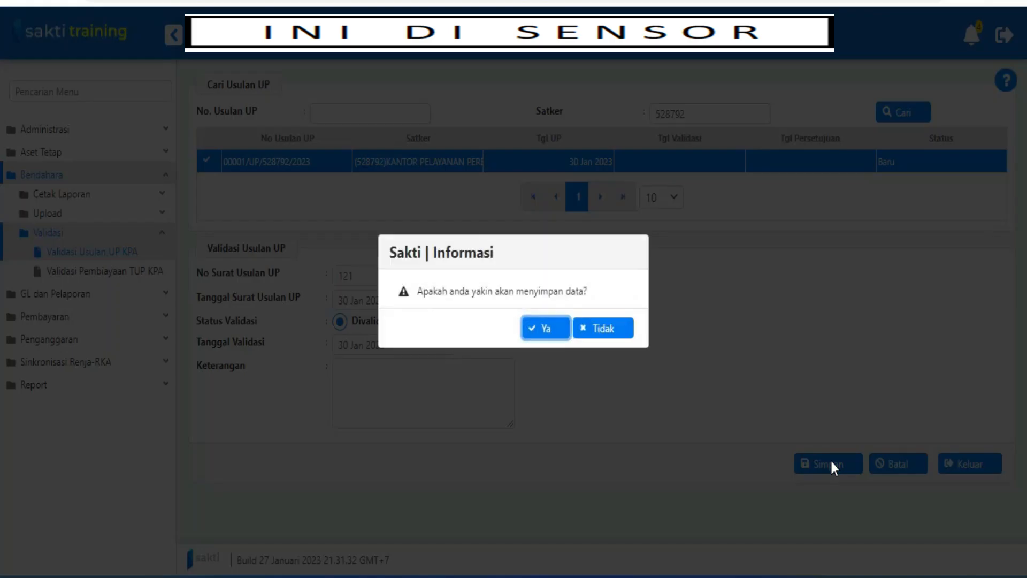
left_click(546, 330)
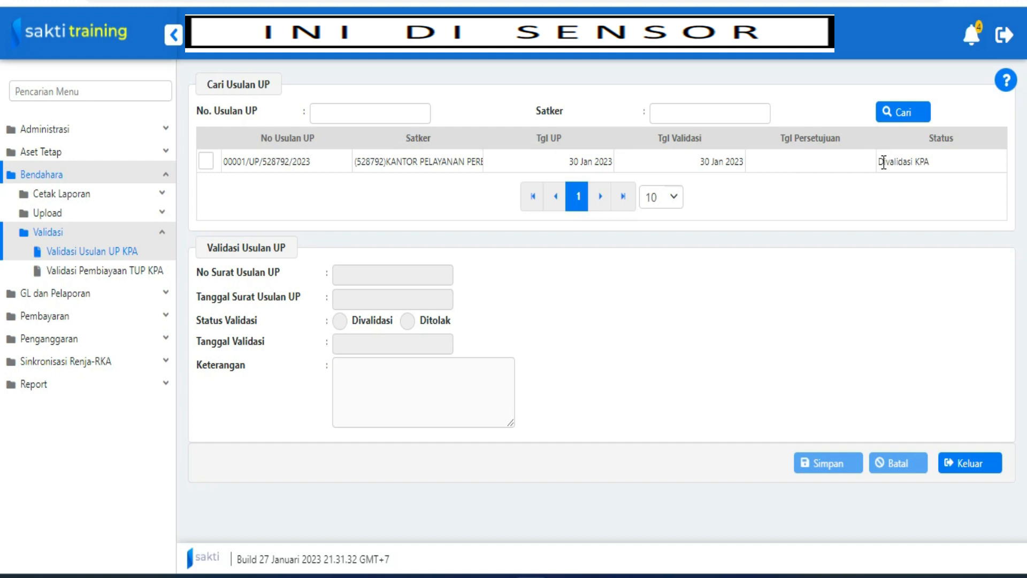
left_click_drag(883, 162, 962, 169)
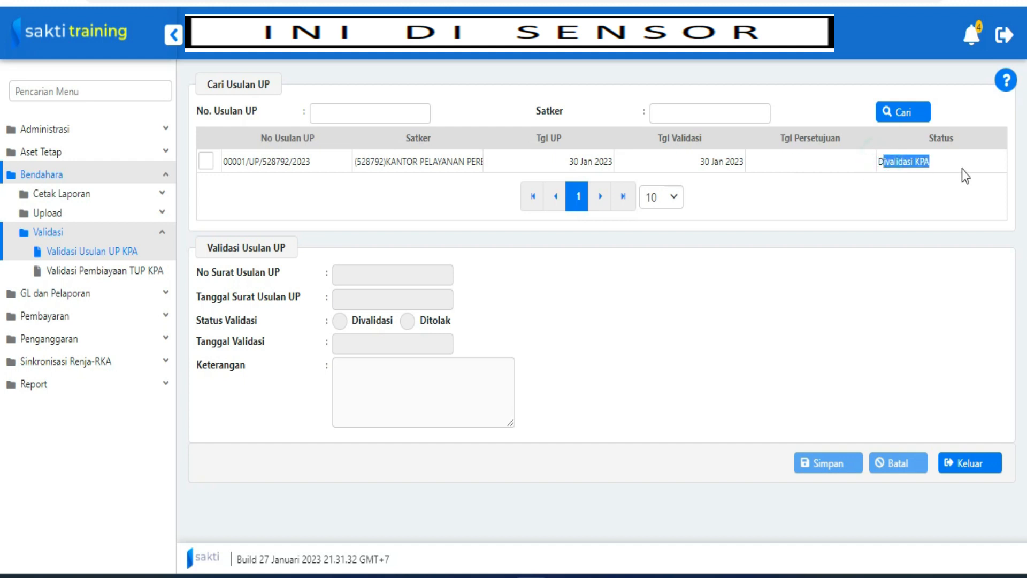
- Open the Upload Dok persetujuan UP form for uploading the UP approval documents
left_click(48, 213)
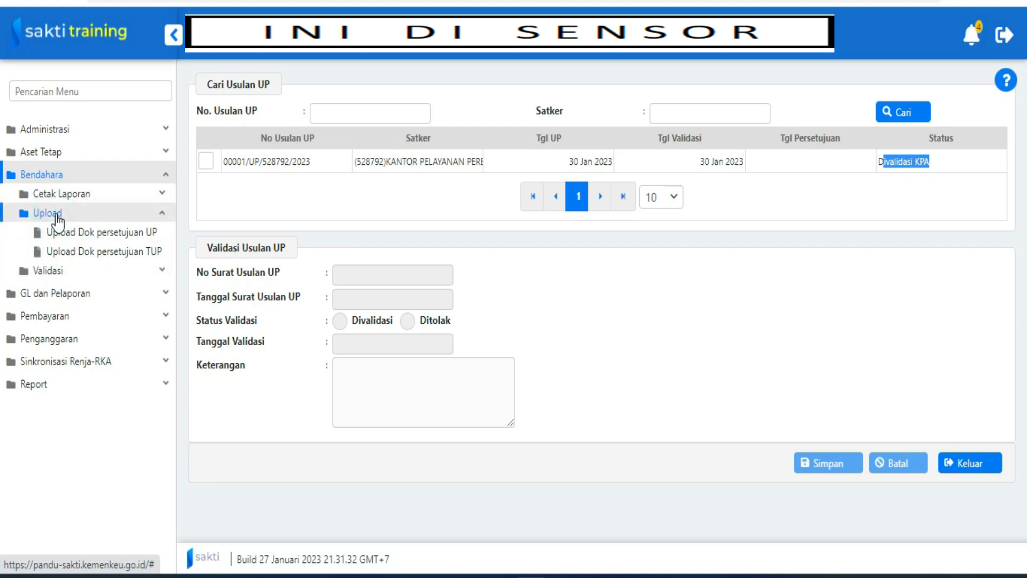
left_click(69, 239)
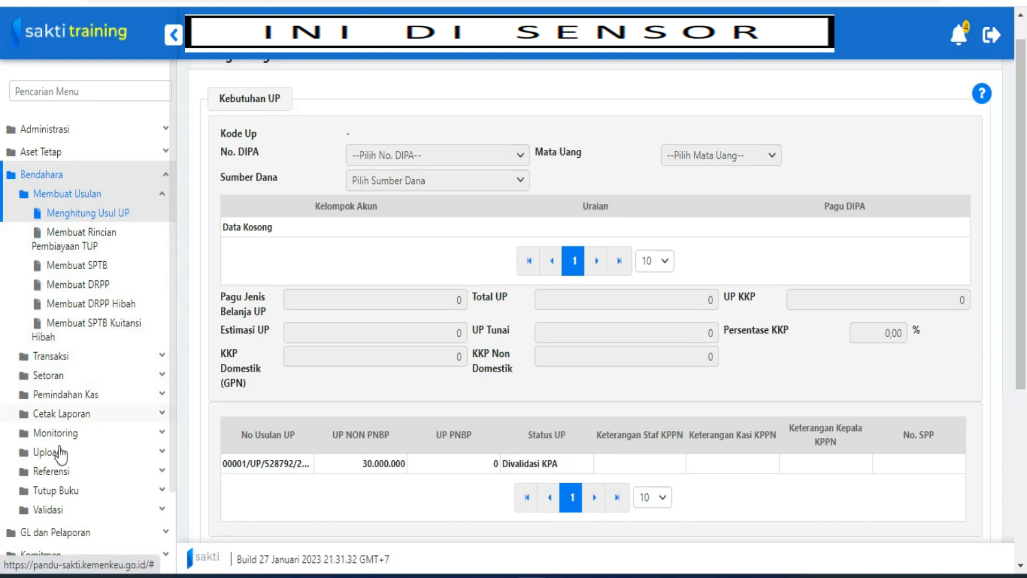
left_click(58, 459)
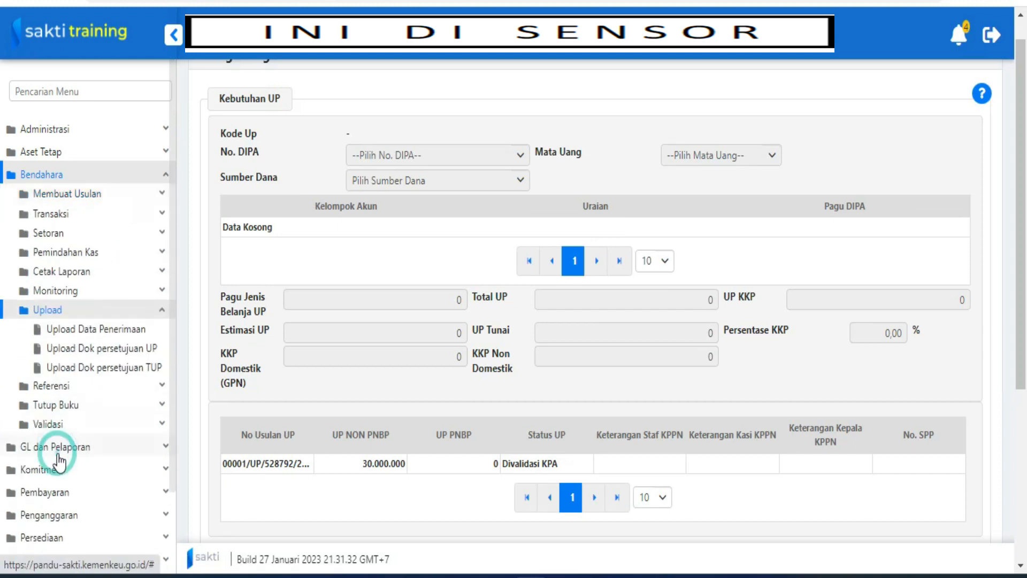
left_click(99, 355)
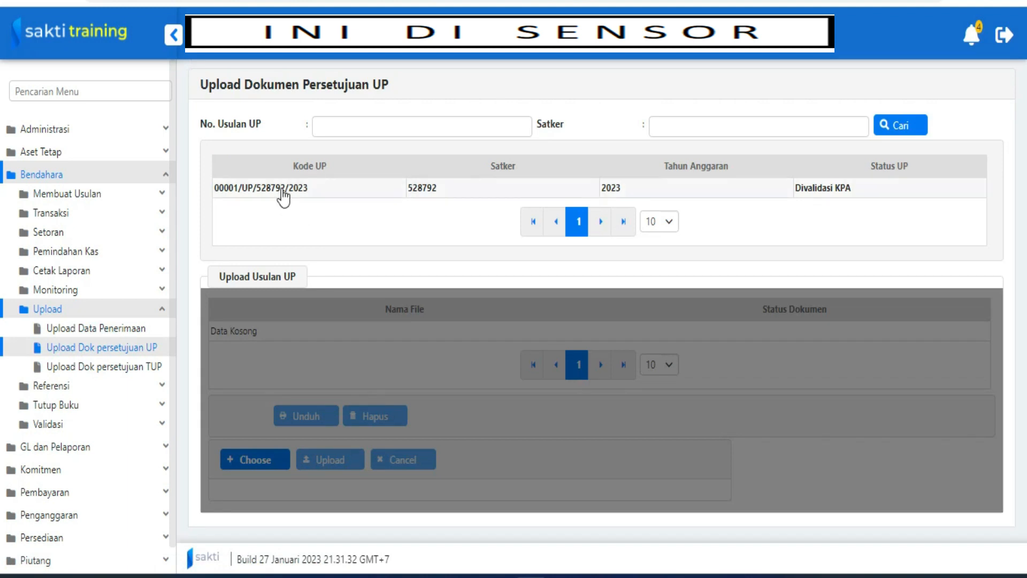
- Select the KPA-validated UP proposal and upload 00001_UP_401940_2023-KPPN.pdf from Downloads as its approval document
left_click(325, 199)
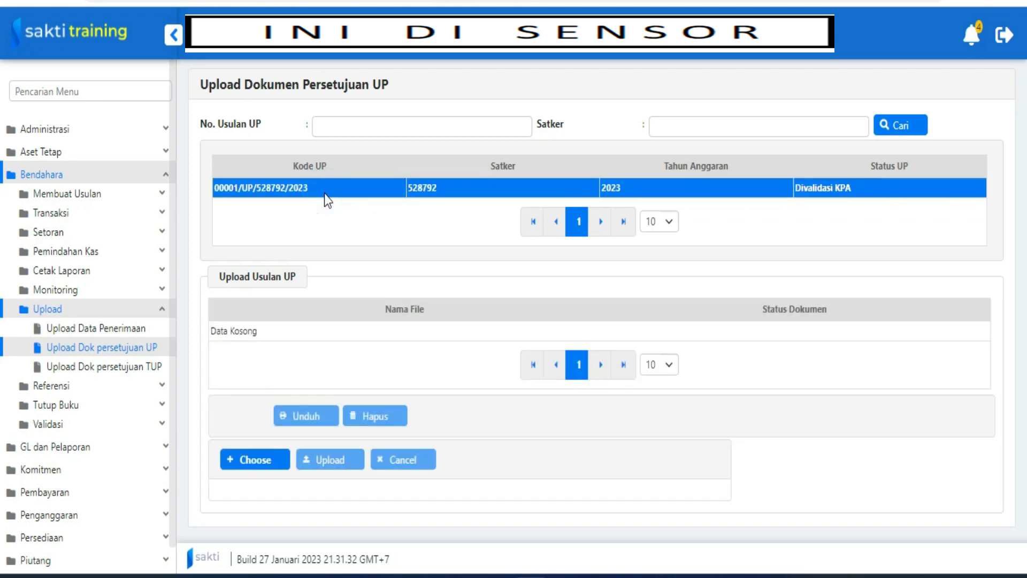
left_click(246, 463)
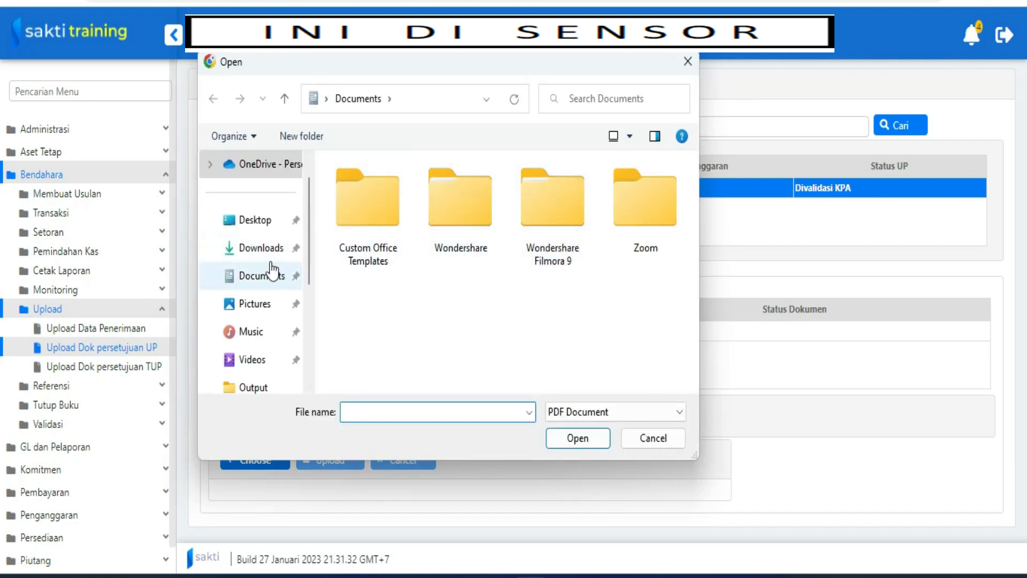
left_click(255, 284)
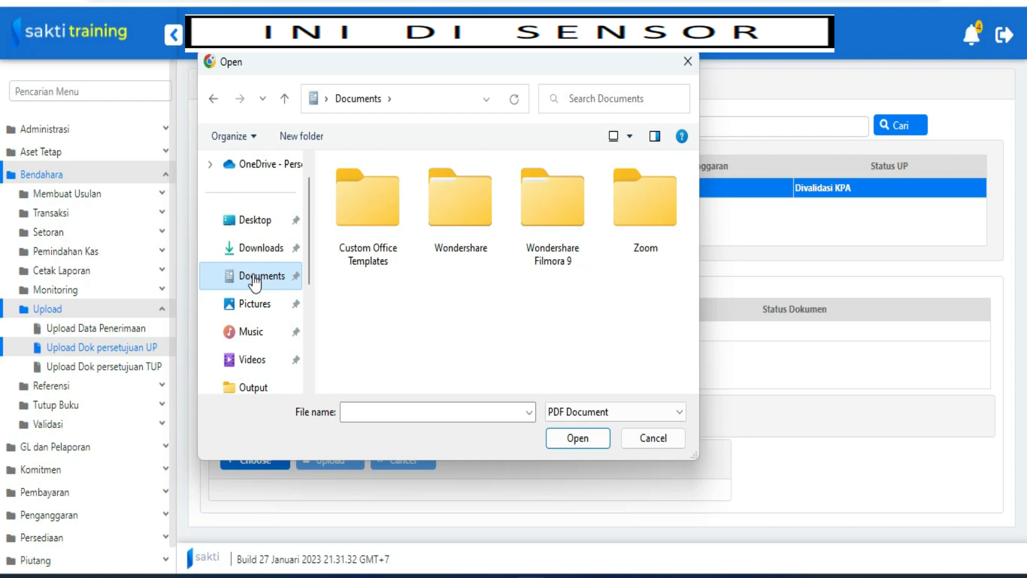
left_click(260, 243)
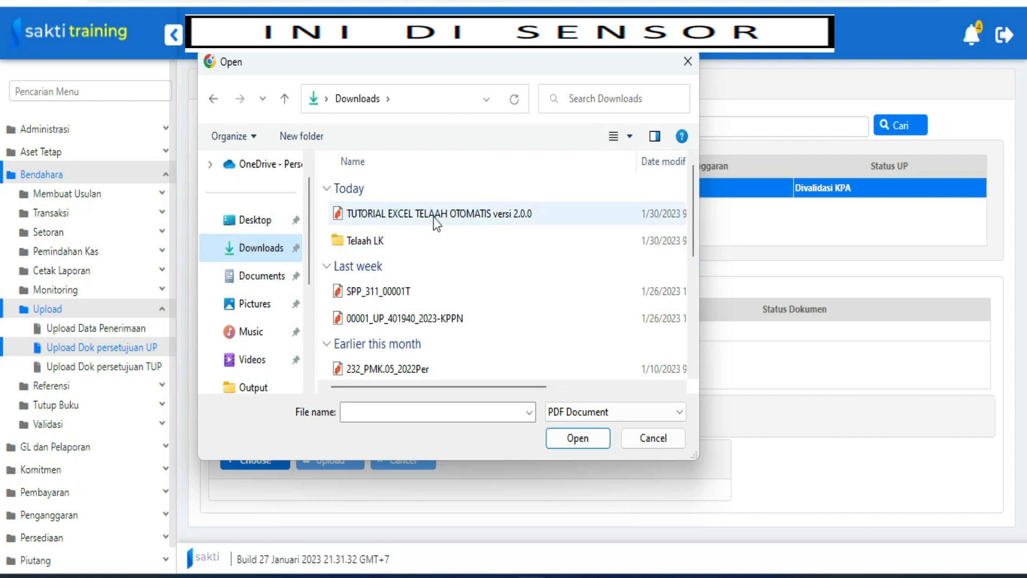
left_click(413, 315)
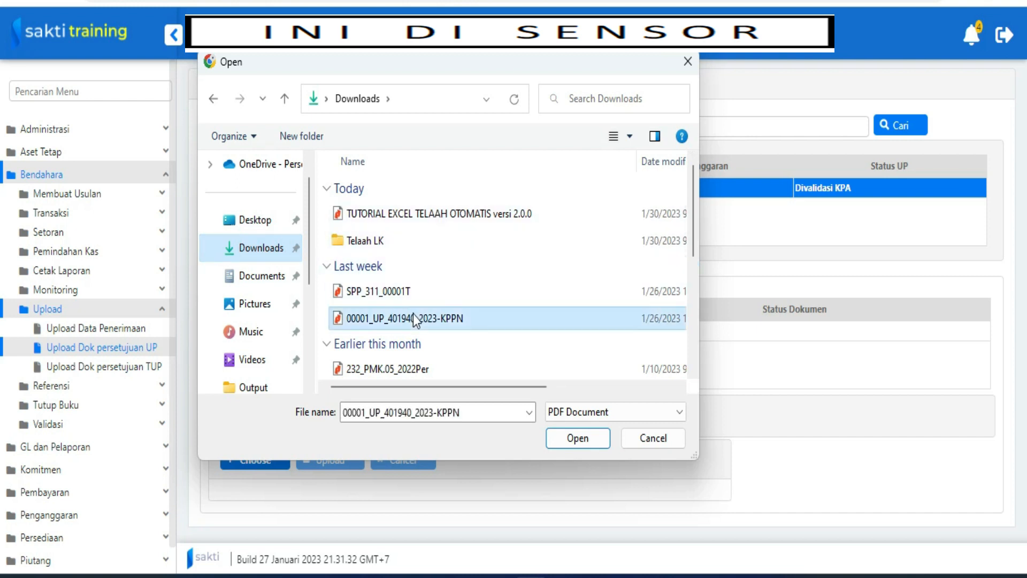
left_click(573, 436)
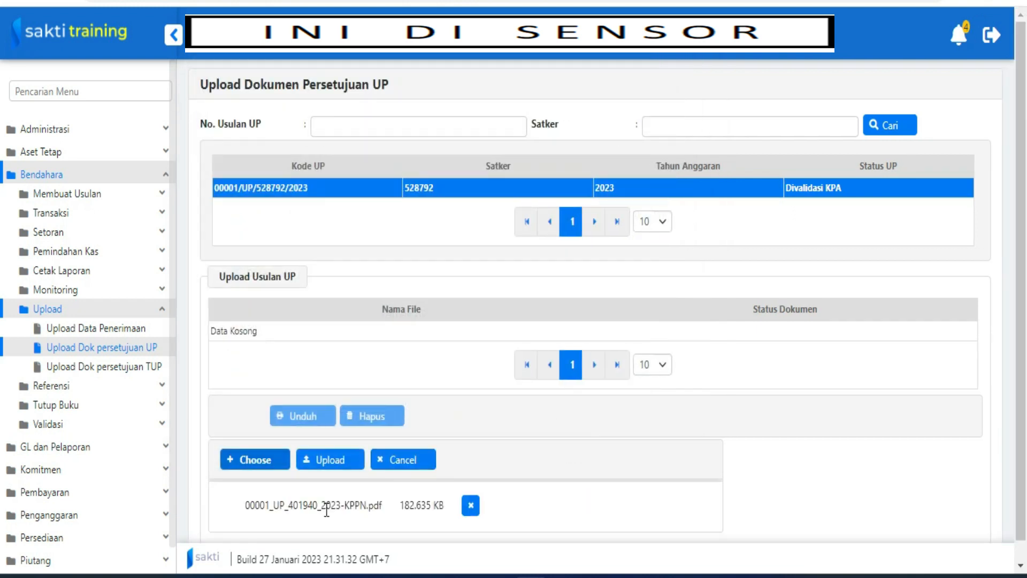
left_click(330, 461)
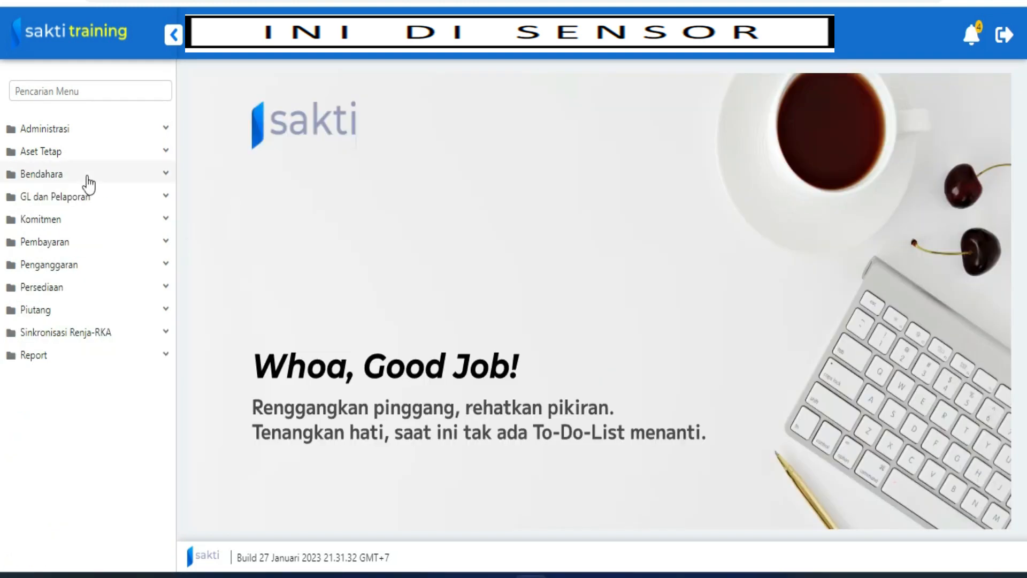
- Open Menghitung Usul UP under Bendahara and widen the Status UP column to read the proposal's full status
left_click(87, 175)
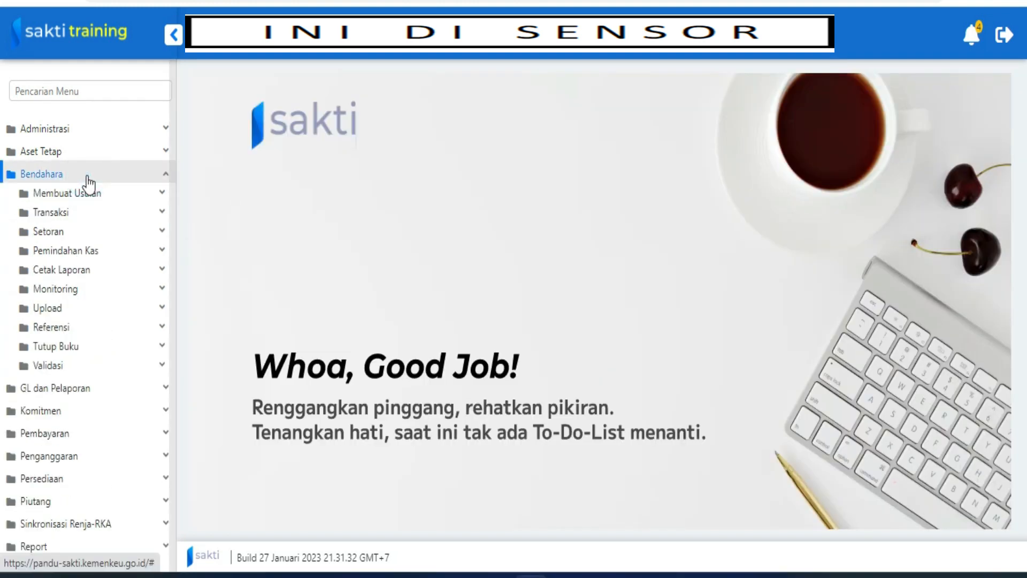
left_click(80, 195)
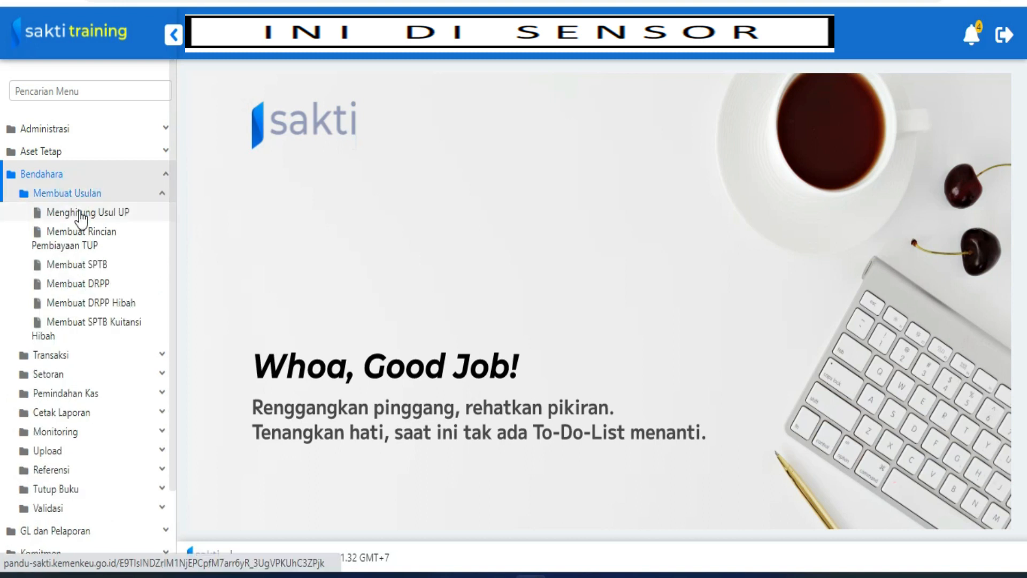
left_click(82, 217)
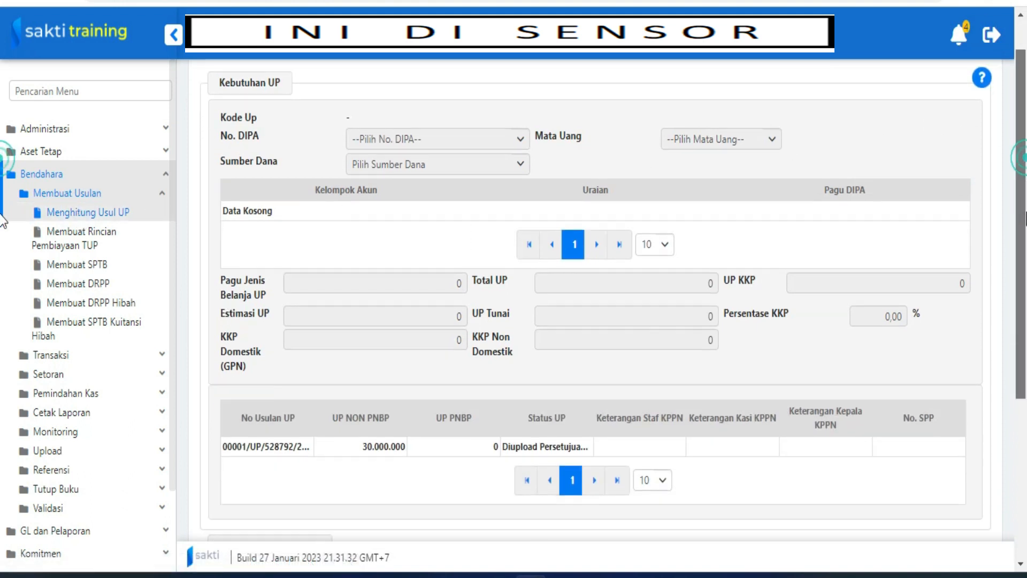
scroll(517, 340, "down", 3)
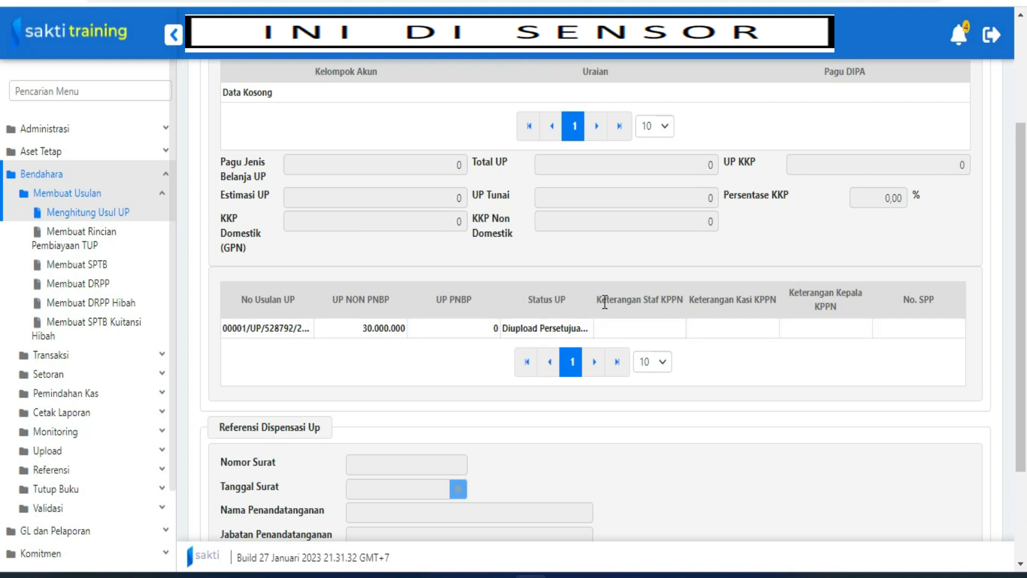
left_click_drag(594, 299, 672, 300)
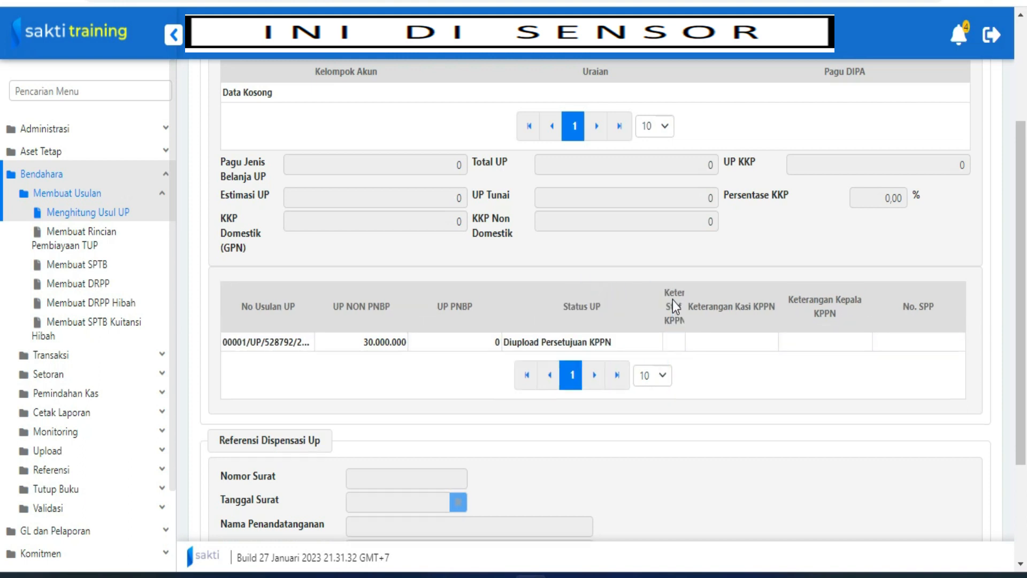
- Select the uploaded UP proposal in the list and download its KPPN approval (Persetujuan UP KPPN)
left_click(545, 347)
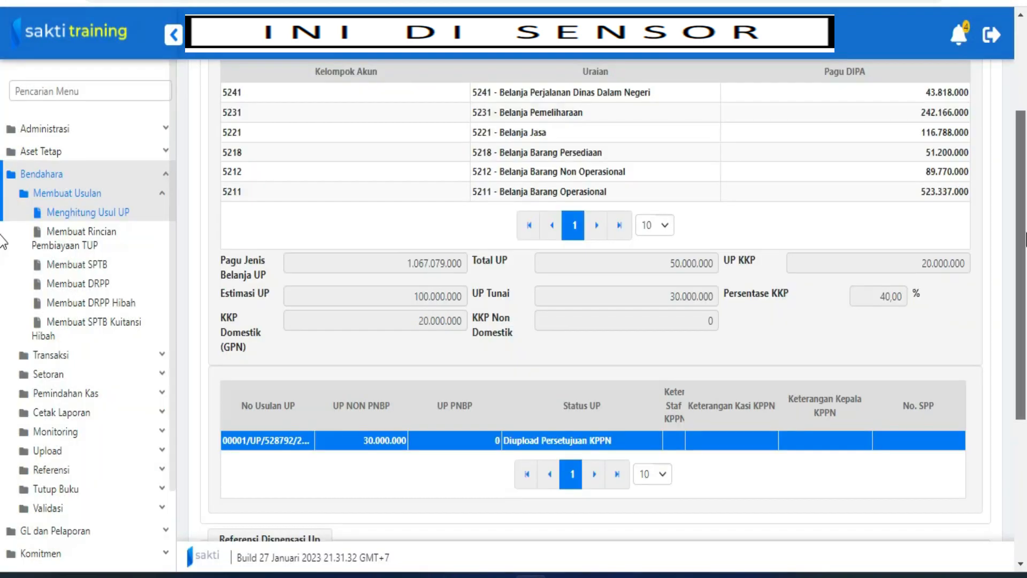
scroll(7, 230, "down", 5)
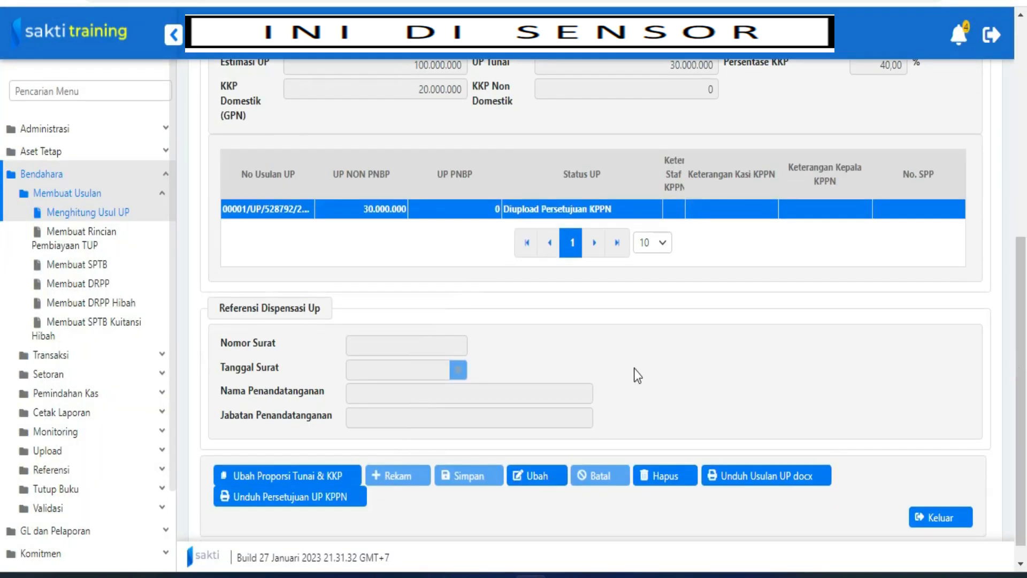
left_click(252, 503)
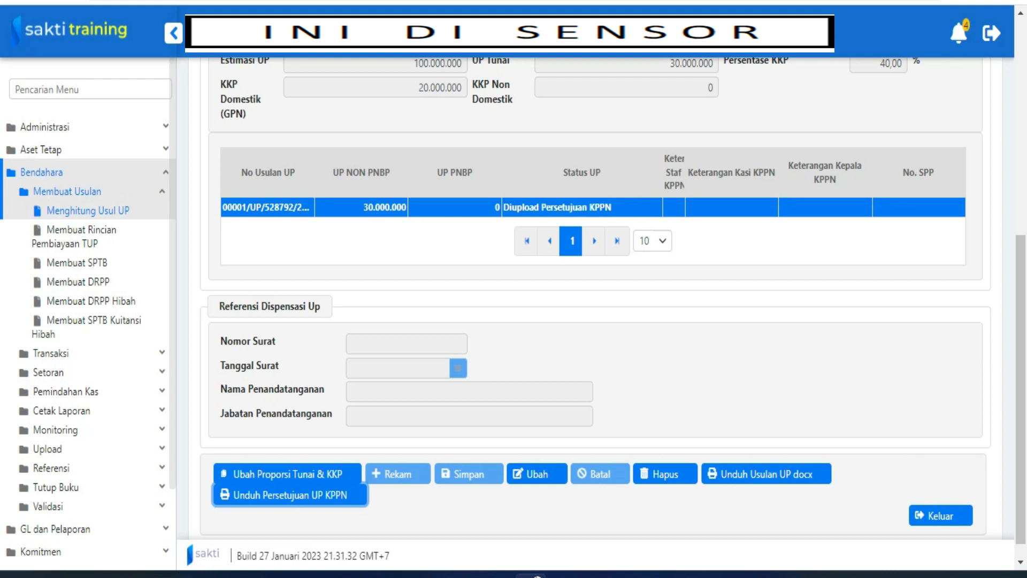
- Consult the PDF guide's Merekam dan Mencetak SPP UP section and open the Catat/Ubah SPP form in SAKTI
key("alt+Tab")
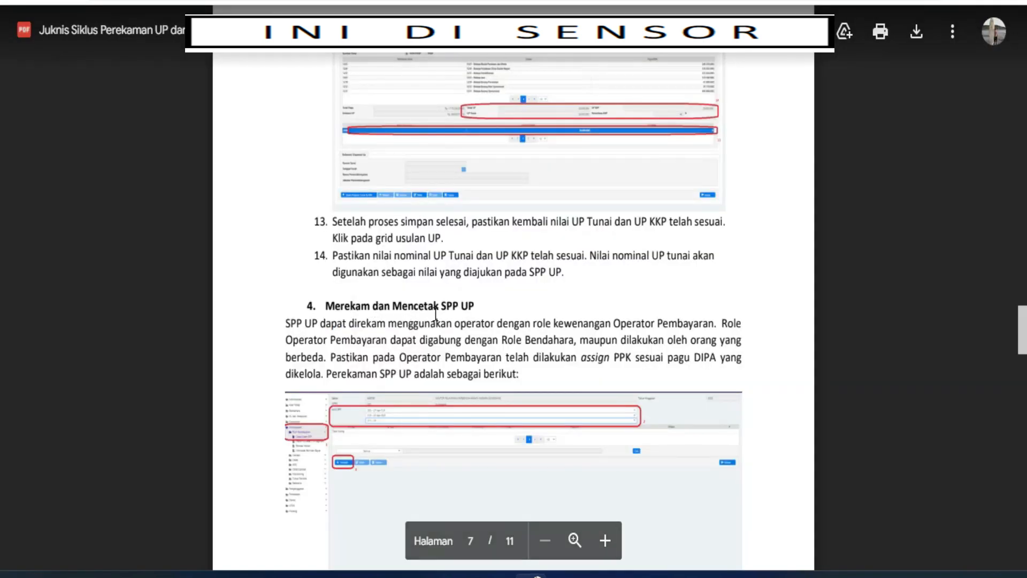
scroll(446, 314, "down", 3)
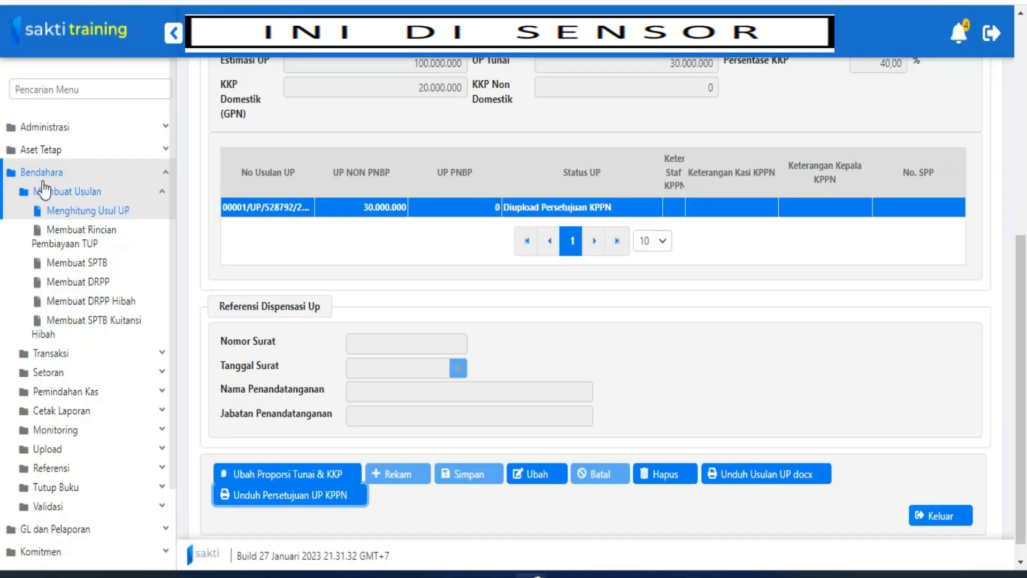
left_click(38, 172)
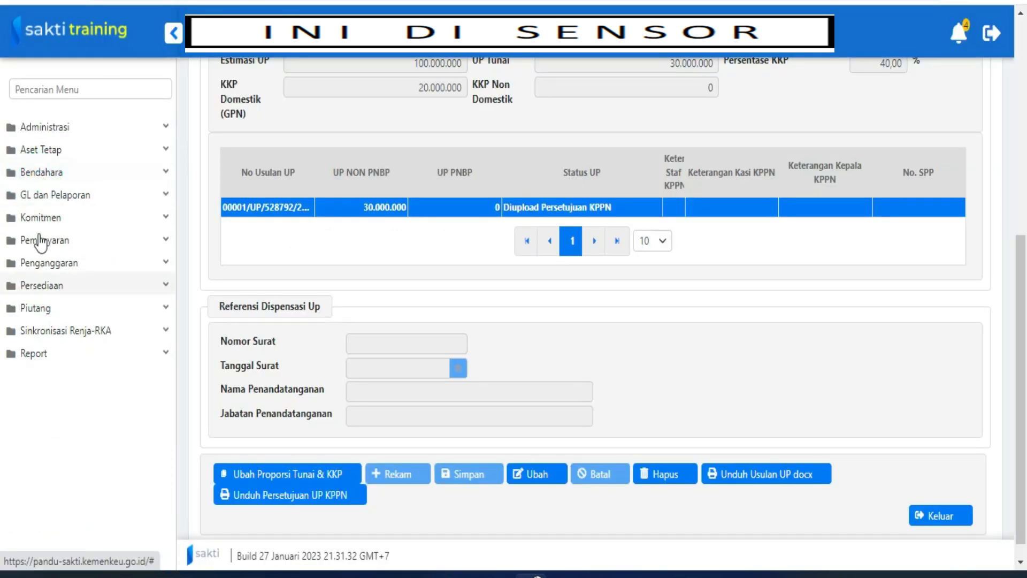
left_click(39, 240)
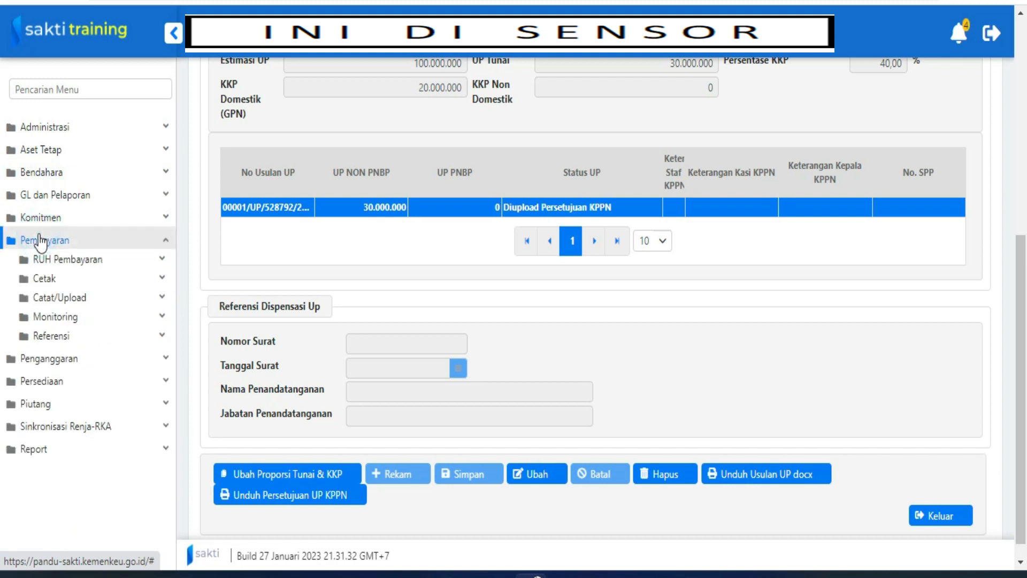
left_click(50, 259)
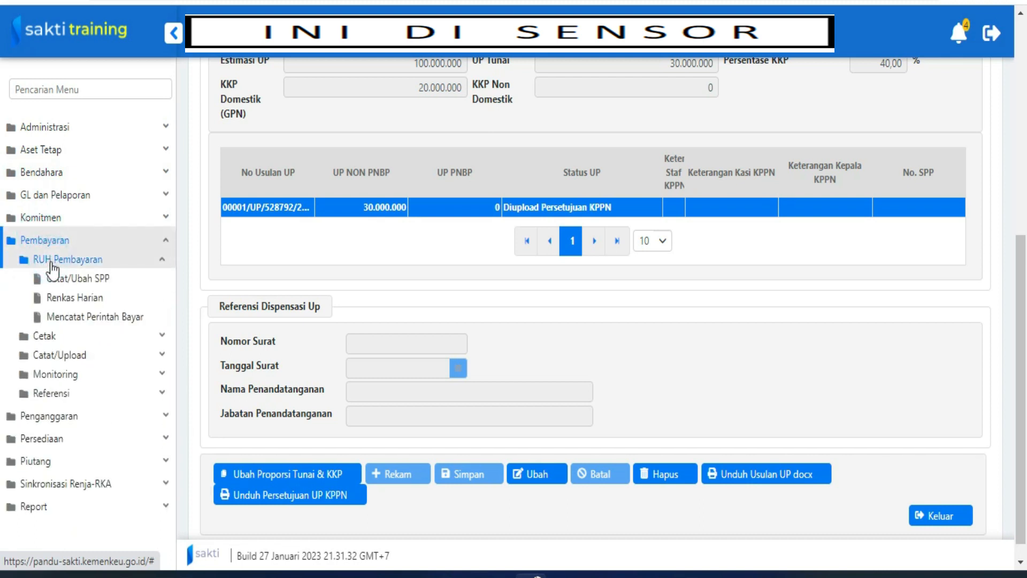
left_click(57, 287)
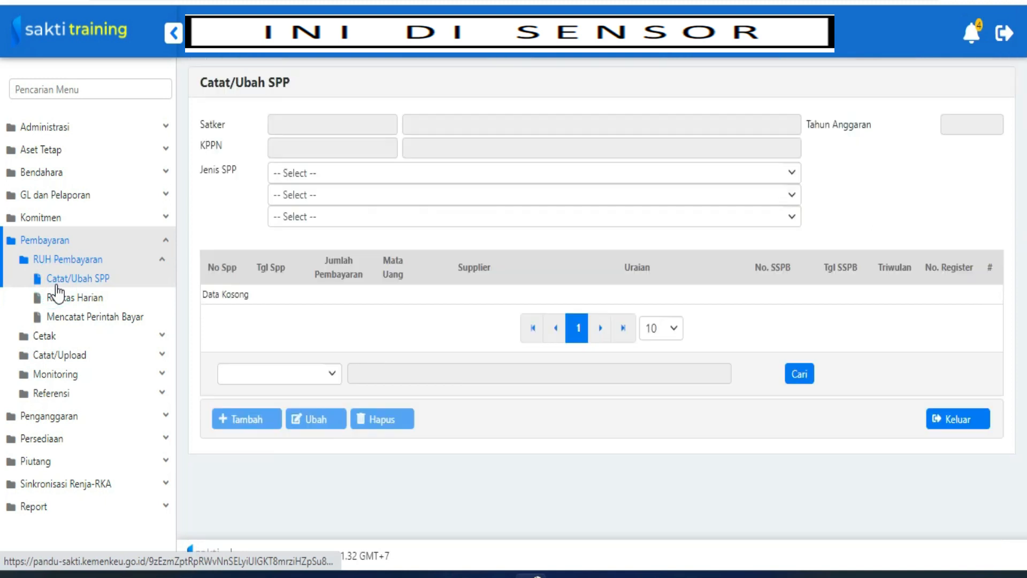
- Set Jenis SPP to 300 - UP dan TUP, 310 - UP dan GUP, and 311 - UP
left_click(340, 173)
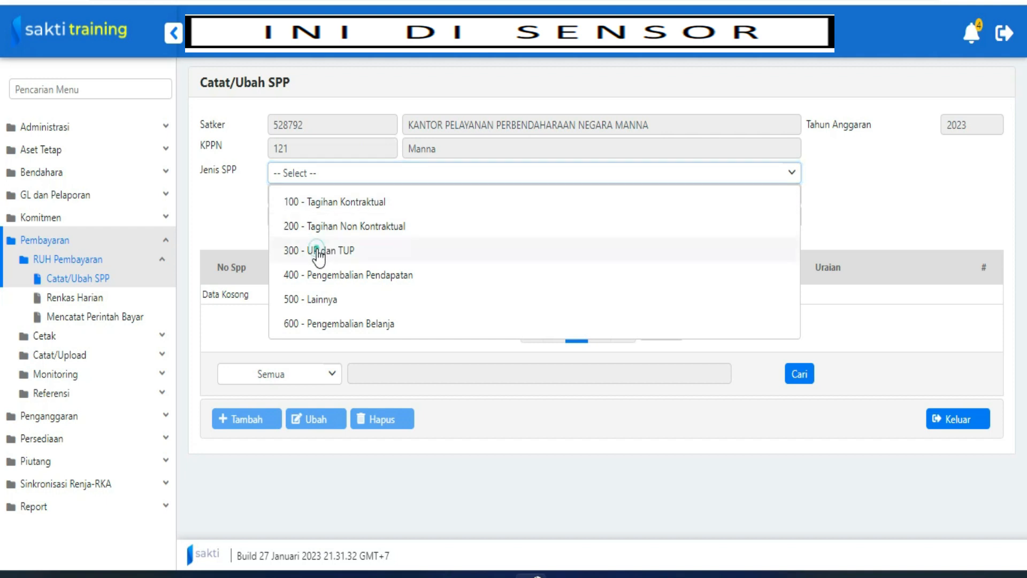
left_click(321, 250)
left_click(346, 194)
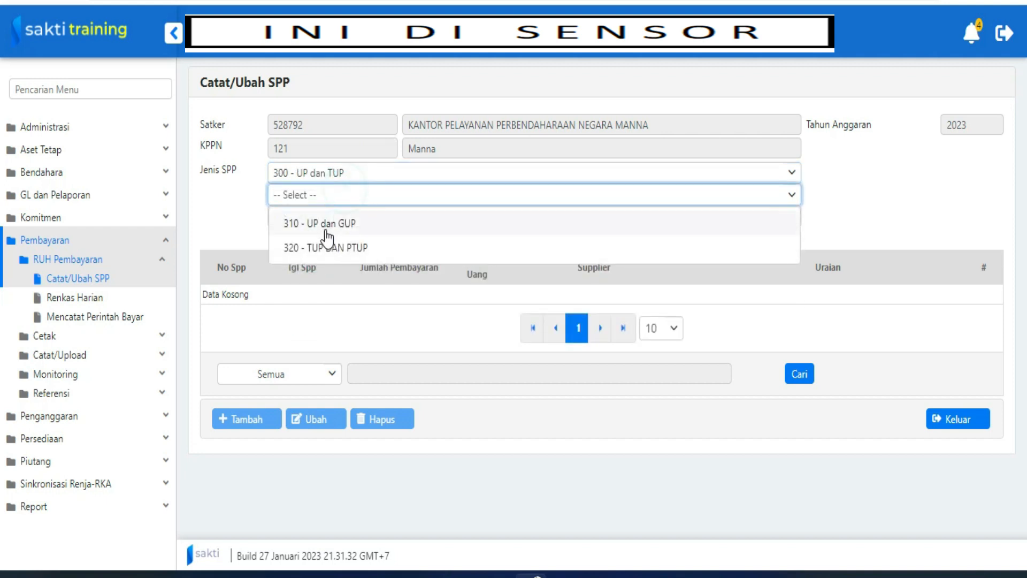
left_click(321, 225)
left_click(347, 220)
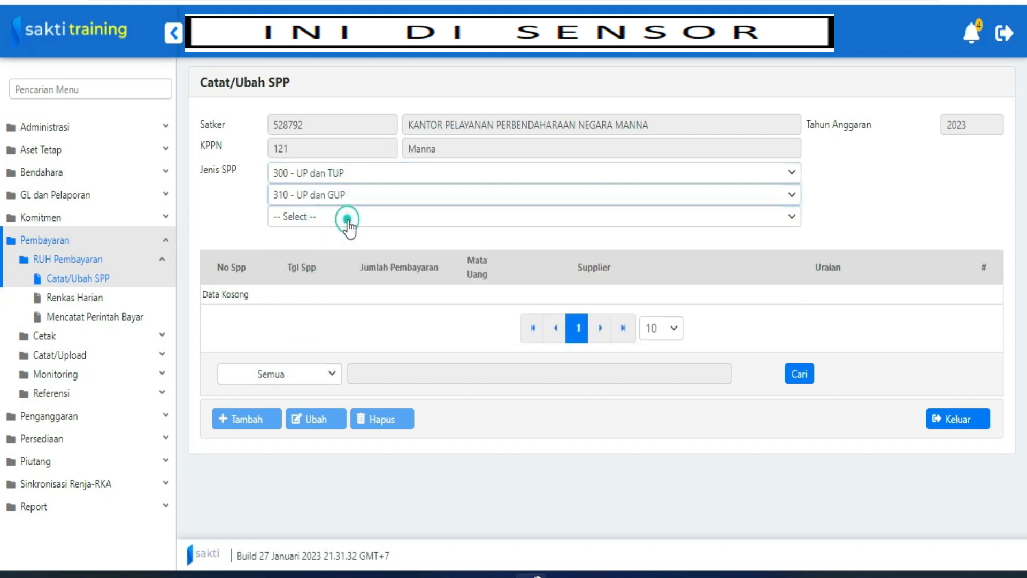
left_click(329, 246)
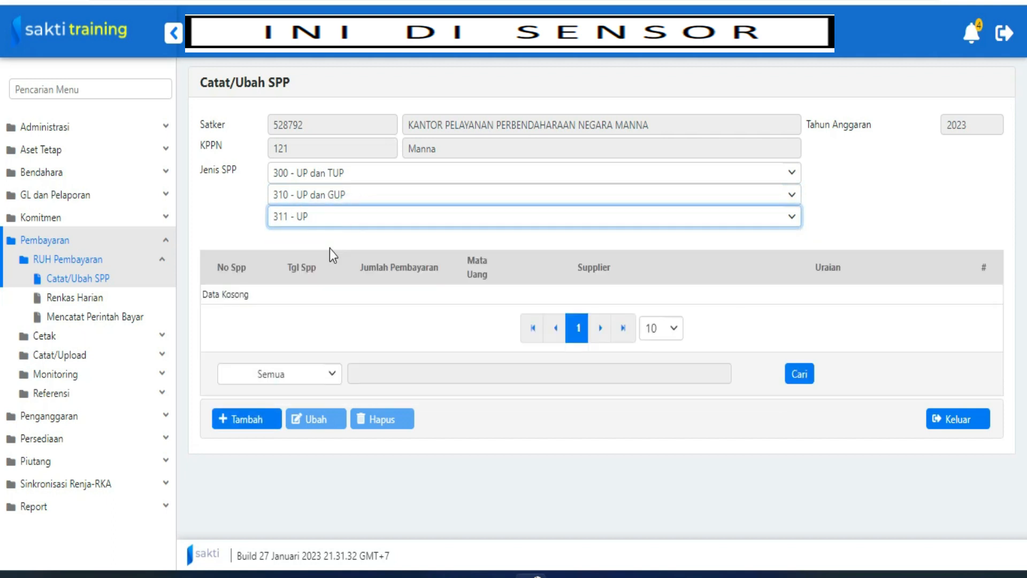
- Add a new SPP based on the UP proposal dated 30/01/23
left_click(245, 420)
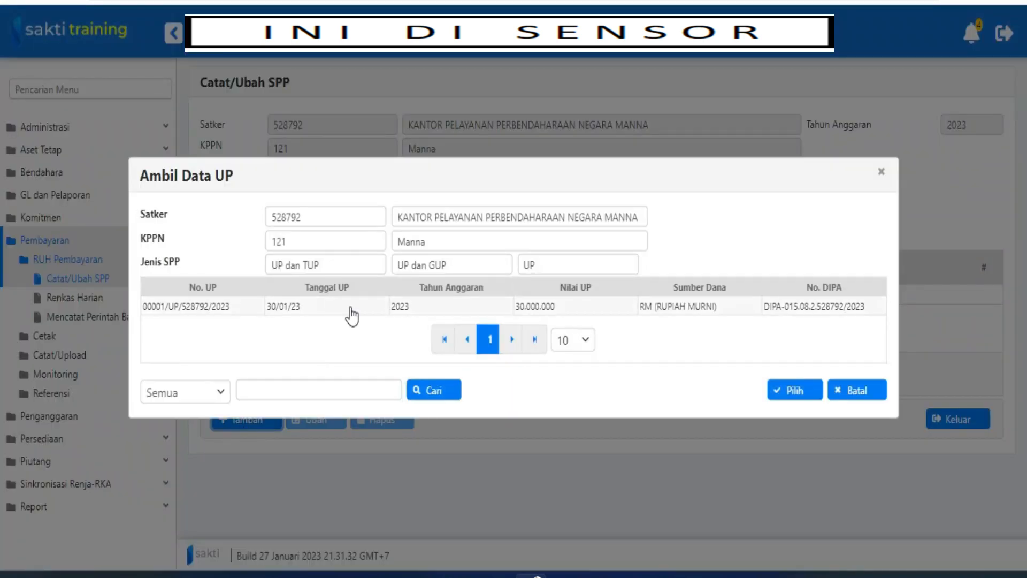
left_click(320, 307)
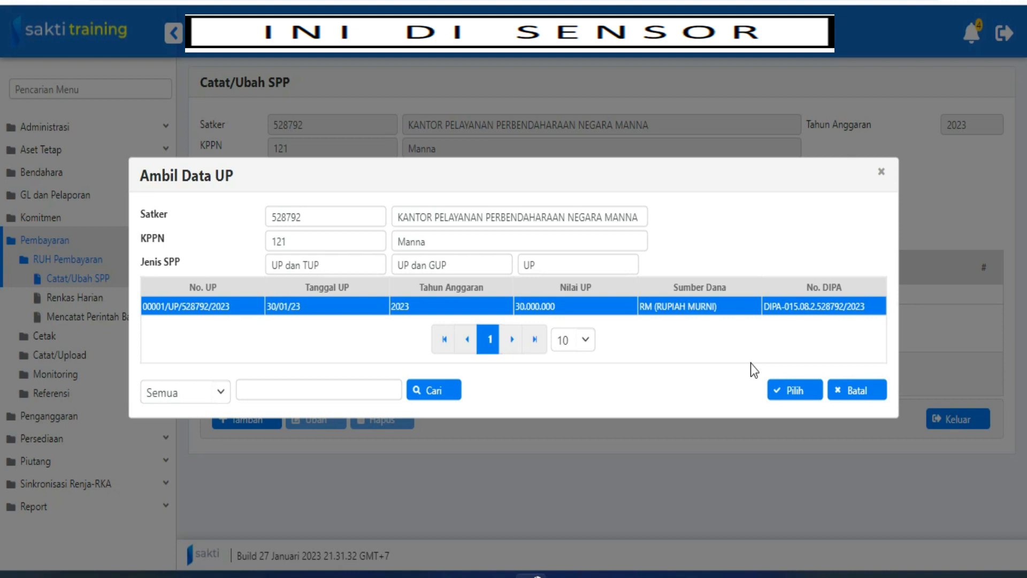
left_click(782, 396)
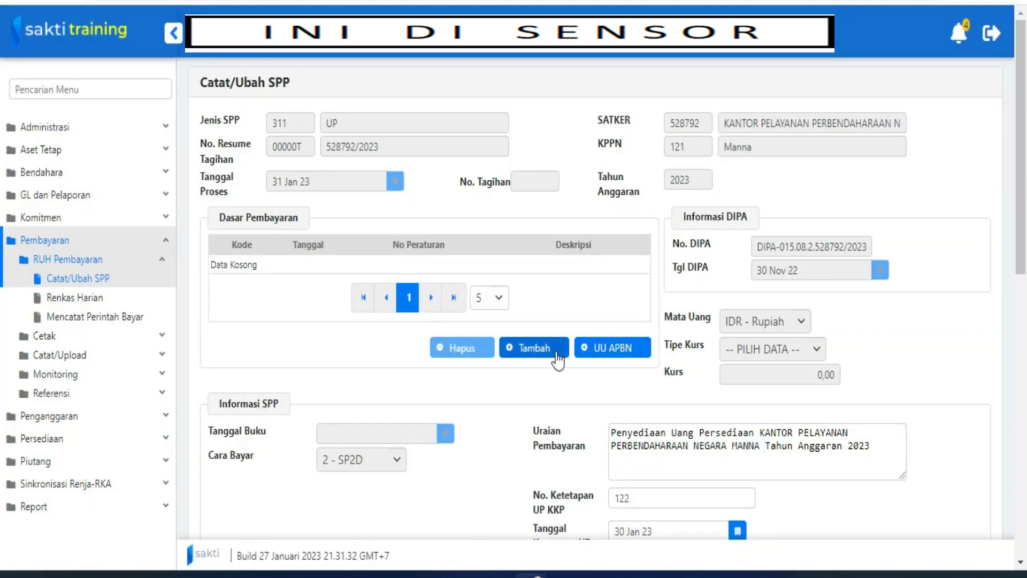
- Add UU Nomor 6 Tahun 2021 tentang APBN Tahun Anggaran 2022 (code 000151) as the SPP's Dasar Pembayaran
left_click(598, 351)
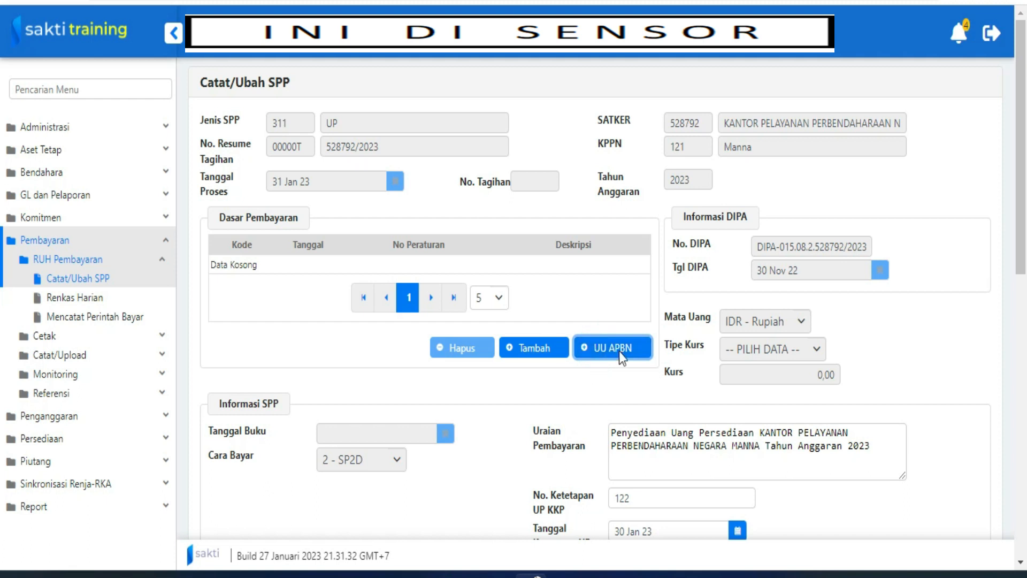
left_click(539, 353)
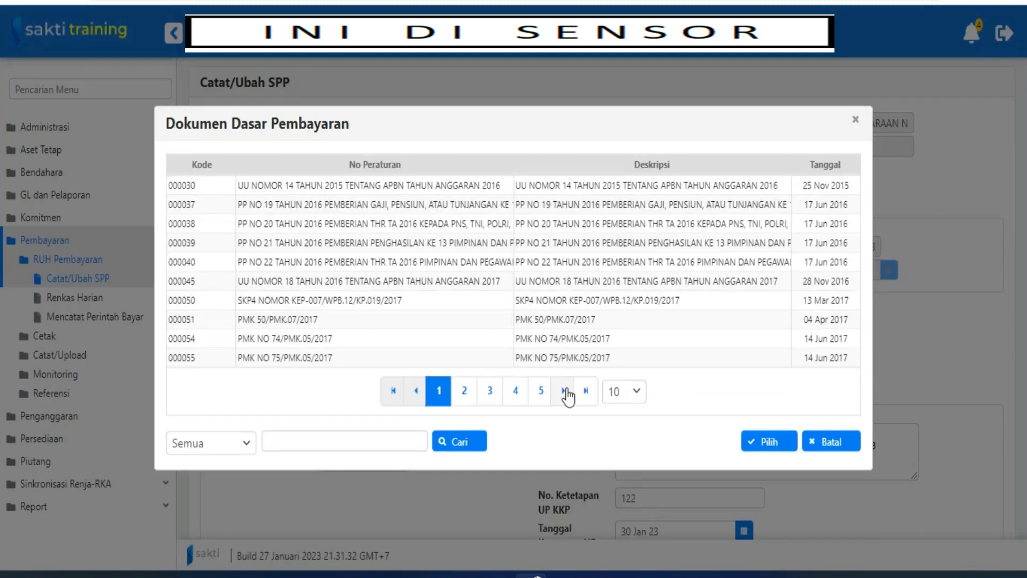
left_click(586, 391)
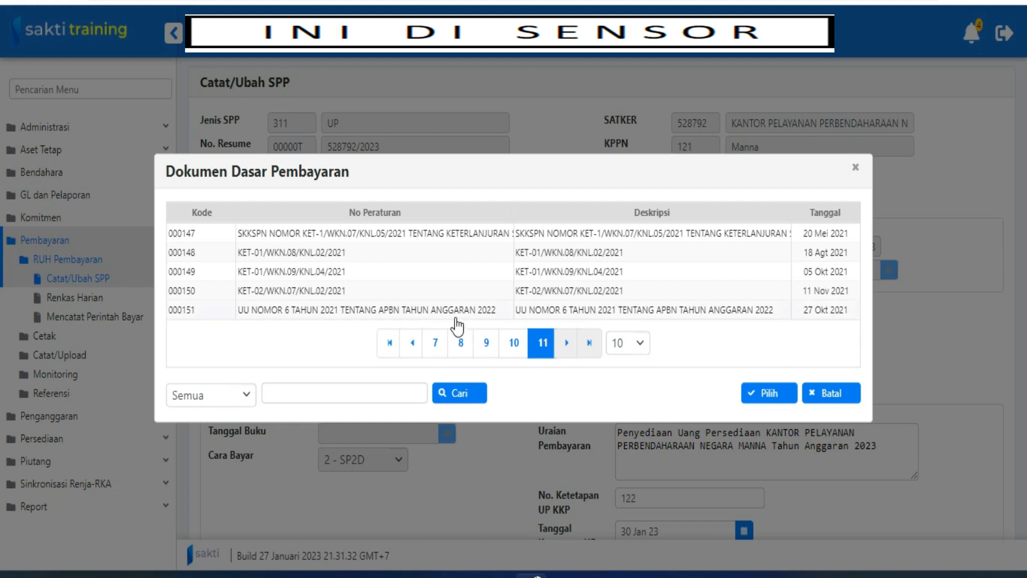
left_click(454, 313)
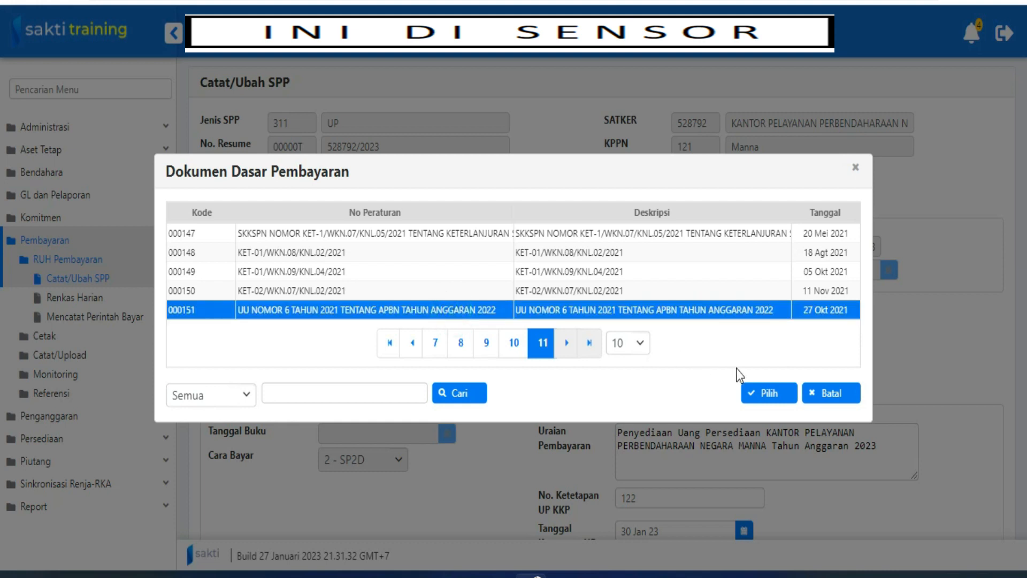
left_click(768, 393)
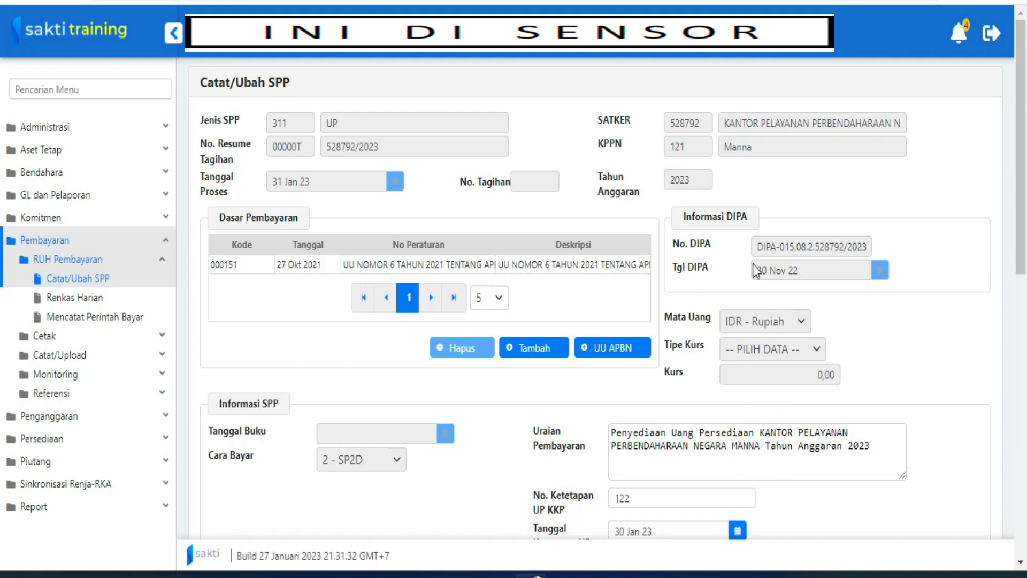
- Choose KANTOR PELAYANAN PERBENDAHARAAN NEGARA MANNA, type 1, site 1_38512, as the SPP's supplier
left_click_drag(1022, 251, 1021, 422)
left_click(241, 336)
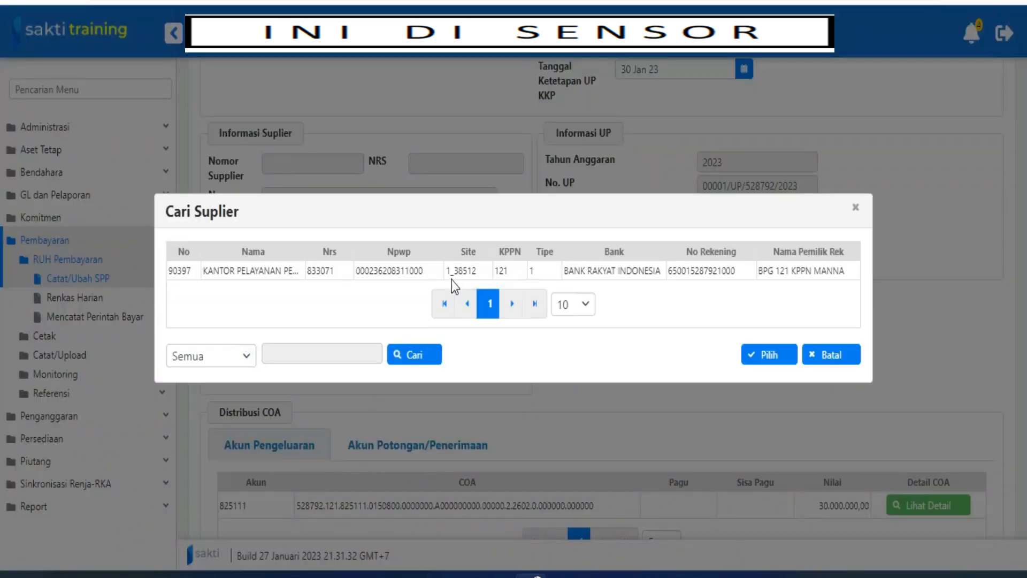
left_click(445, 275)
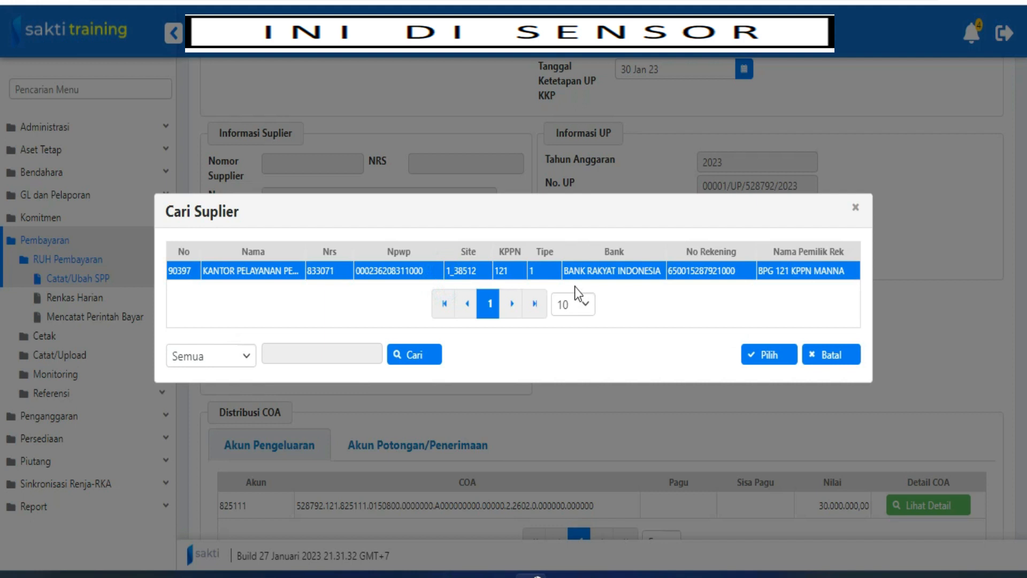
left_click(772, 357)
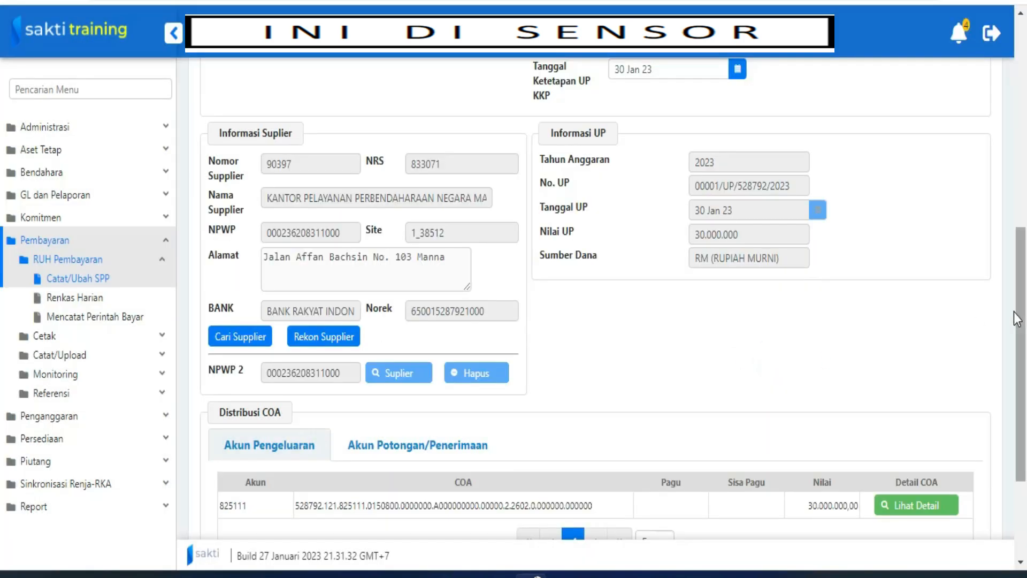
- Review the COA detail of expenditure account 825111 and save the SPP
scroll(1016, 321, "down", 3)
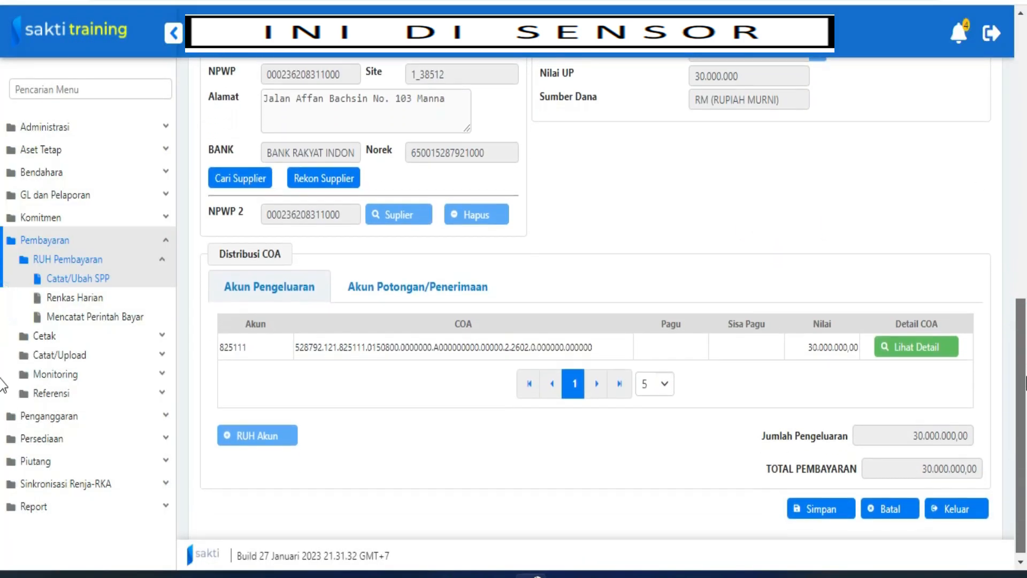
left_click(903, 345)
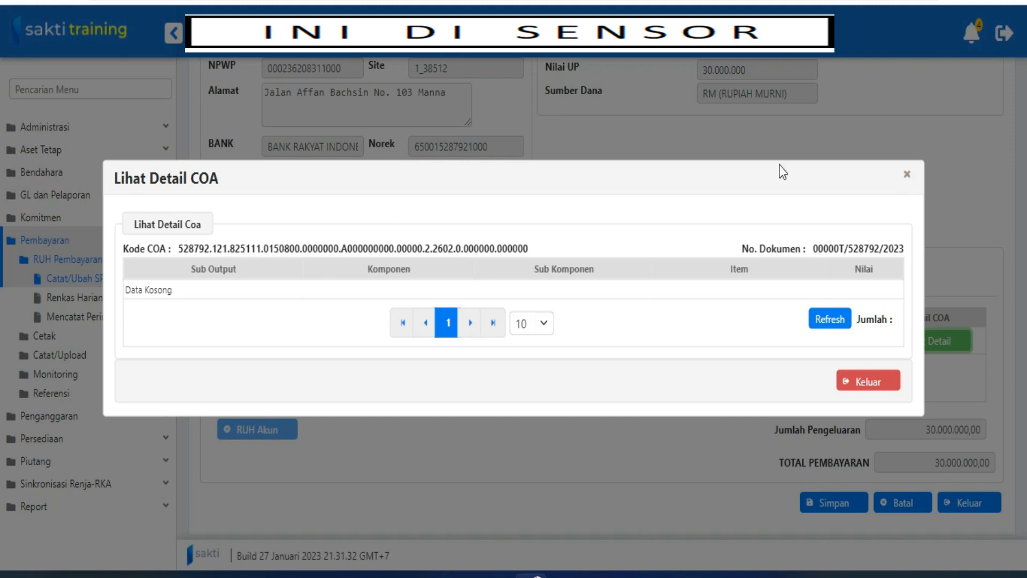
left_click(906, 176)
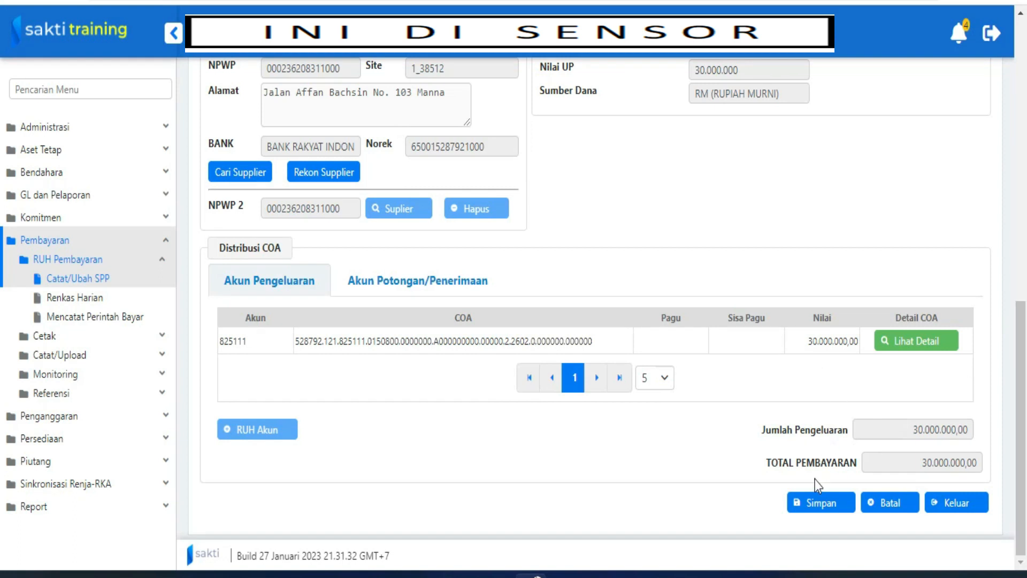
left_click(804, 506)
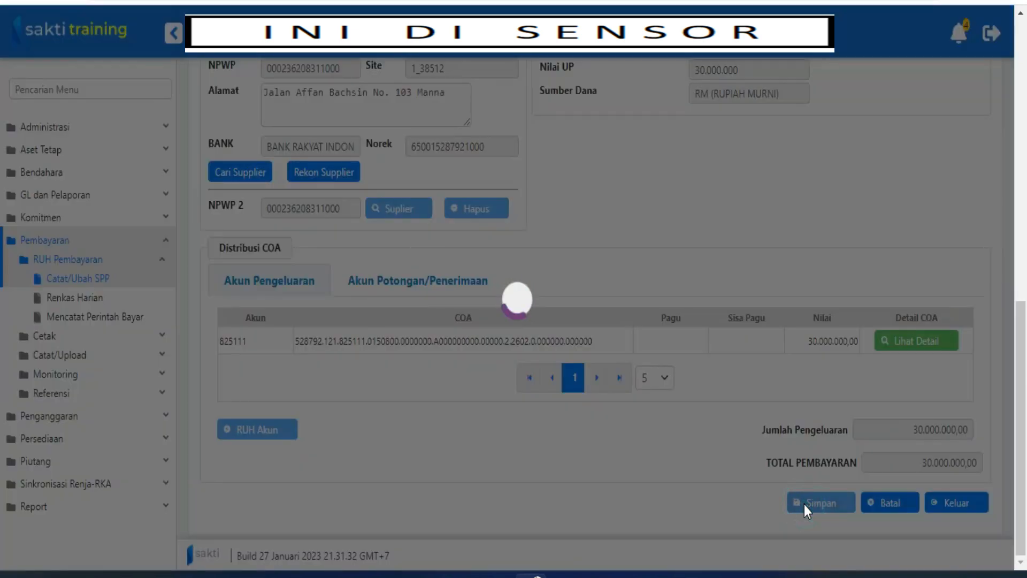
left_click(557, 316)
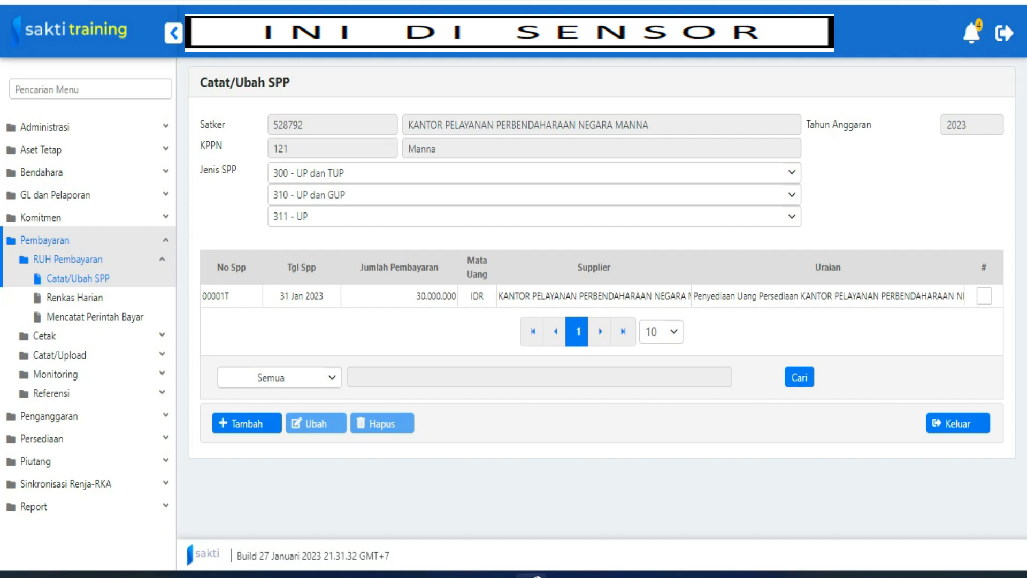
- Consult the PDF guide's remaining SPP UP recording and printing instructions and open the Mencetak SPP form in SAKTI
key("ctrl+Tab")
scroll(515, 305, "down", 9)
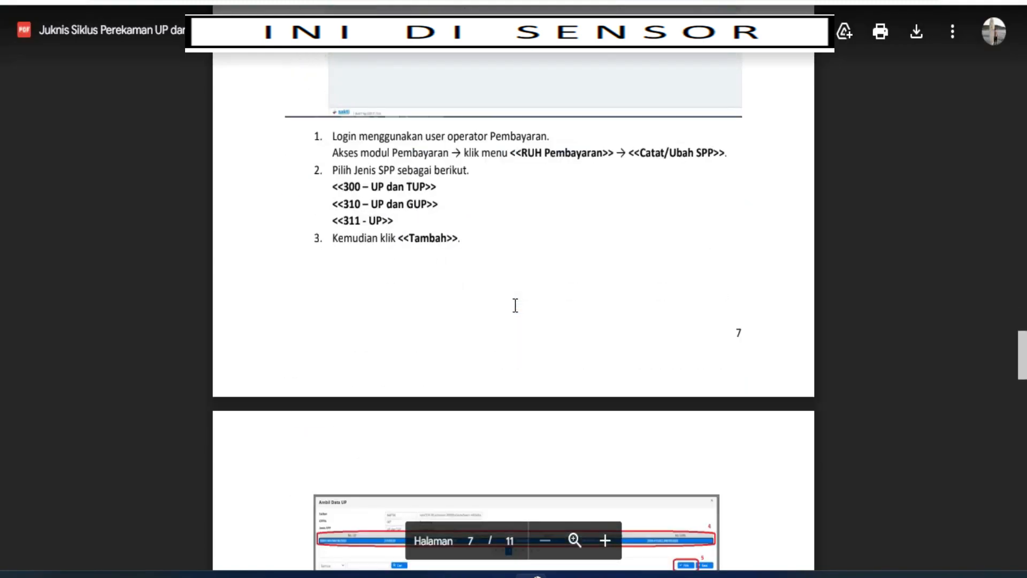
scroll(516, 305, "down", 10)
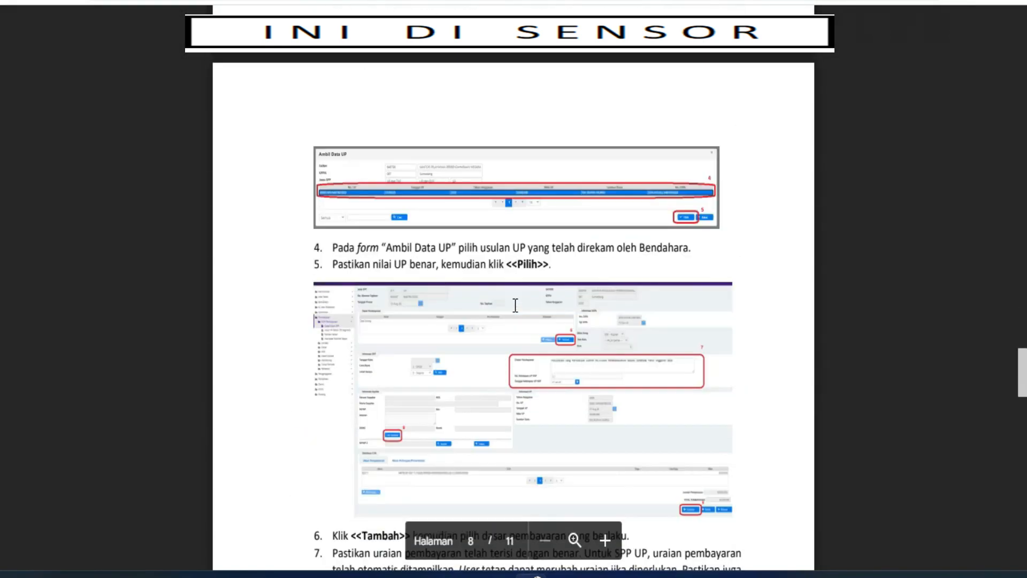
scroll(515, 305, "down", 6)
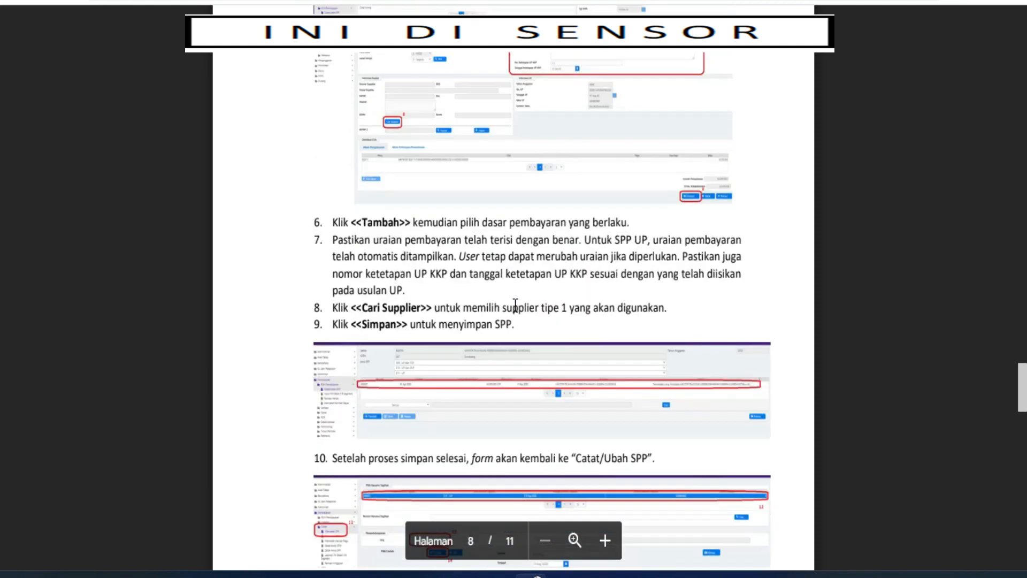
scroll(515, 305, "down", 4)
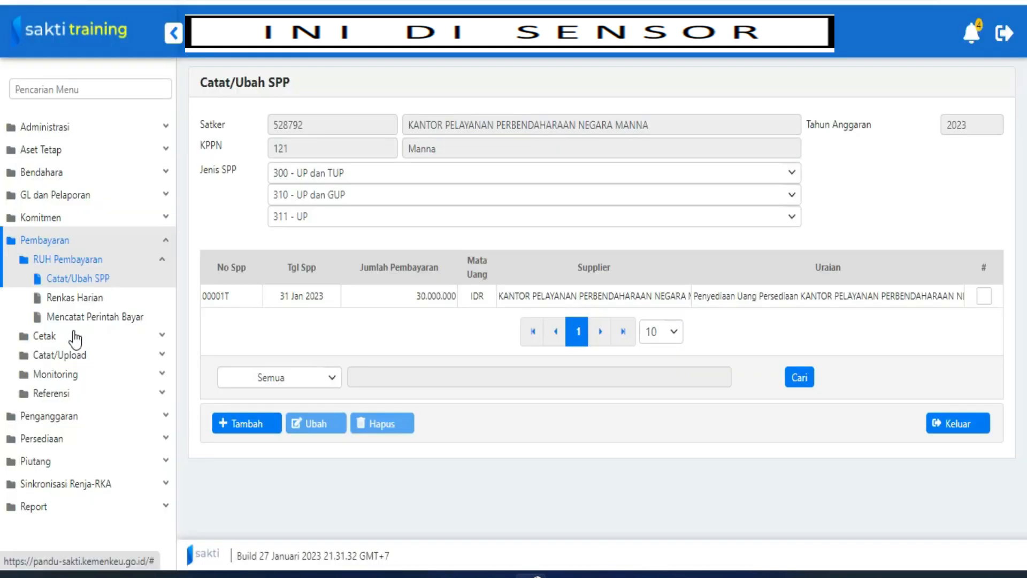
left_click(52, 336)
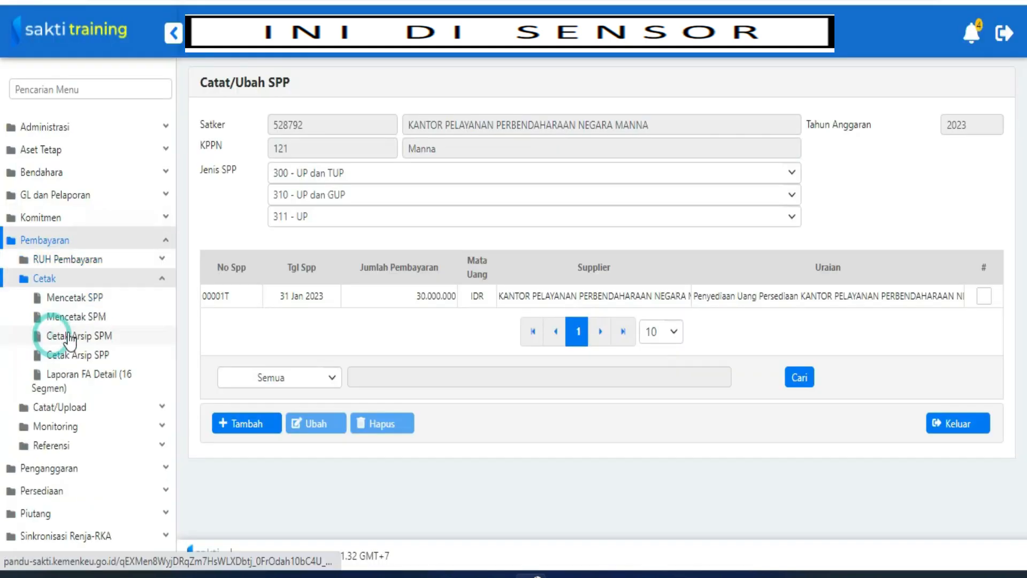
left_click(89, 300)
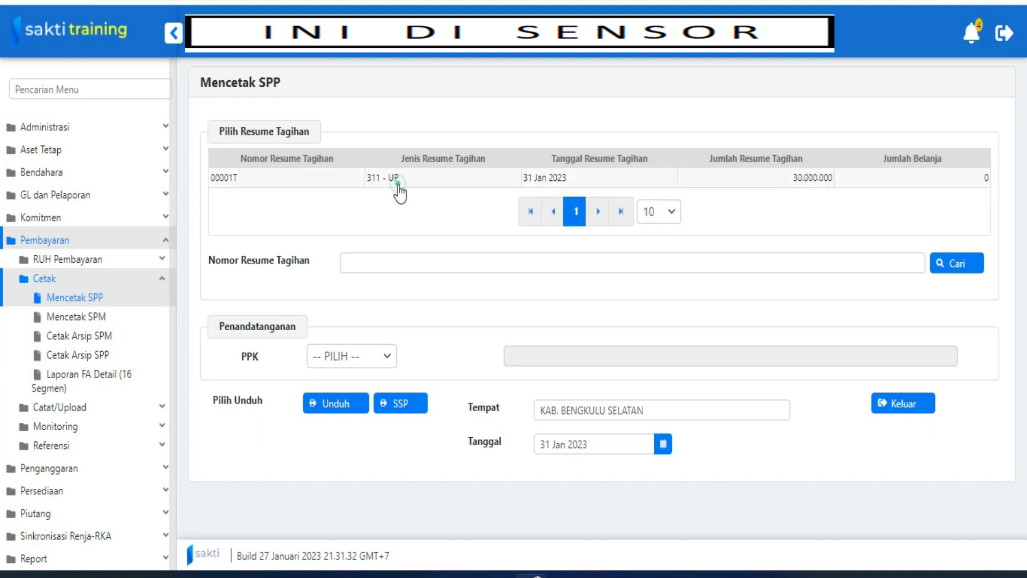
- Download the 311 - UP SPP dated 31 Jan 2023 with the fourth listed PPK as signatory
left_click(399, 180)
left_click(367, 365)
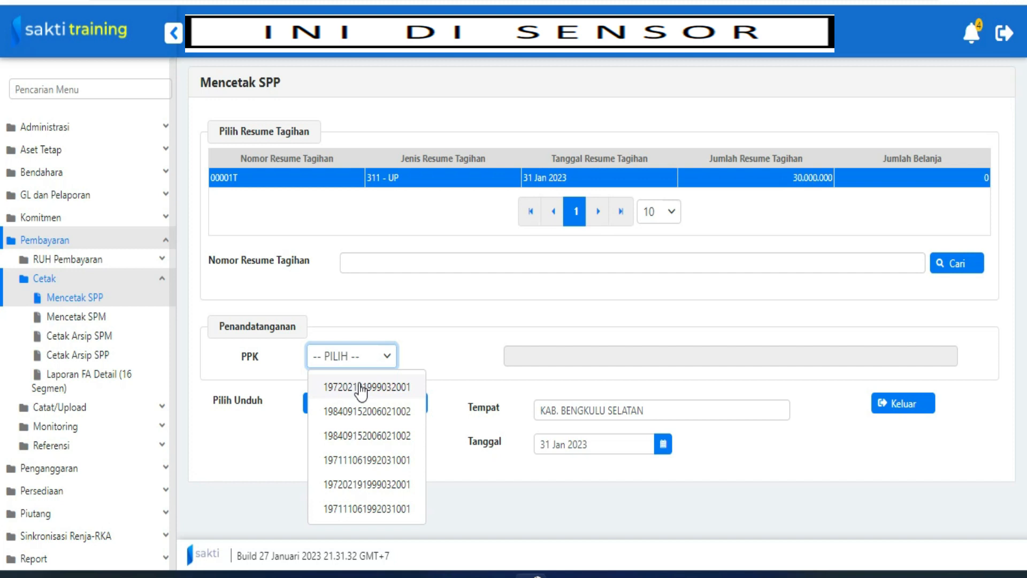
left_click(352, 459)
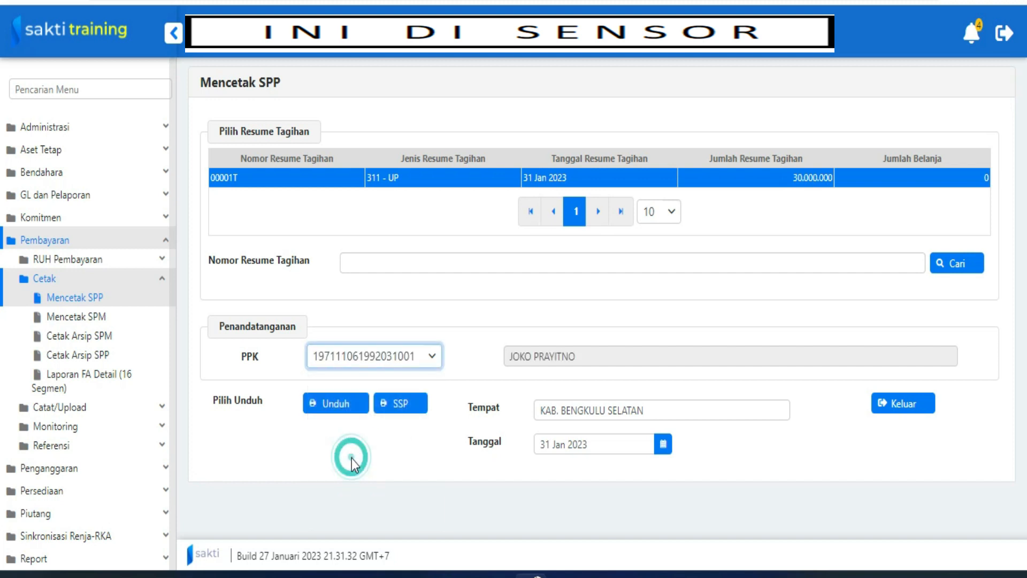
left_click(356, 412)
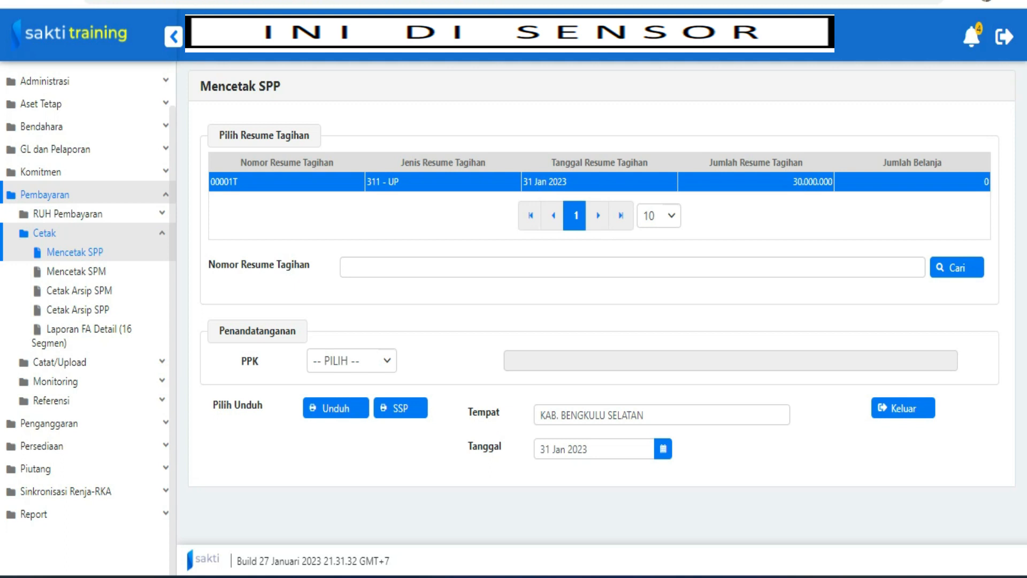
- Read the PDF guide's Menyetujui SPP section on validating the SPP and sending its ADK with the PPK's PIN
left_click(241, 4)
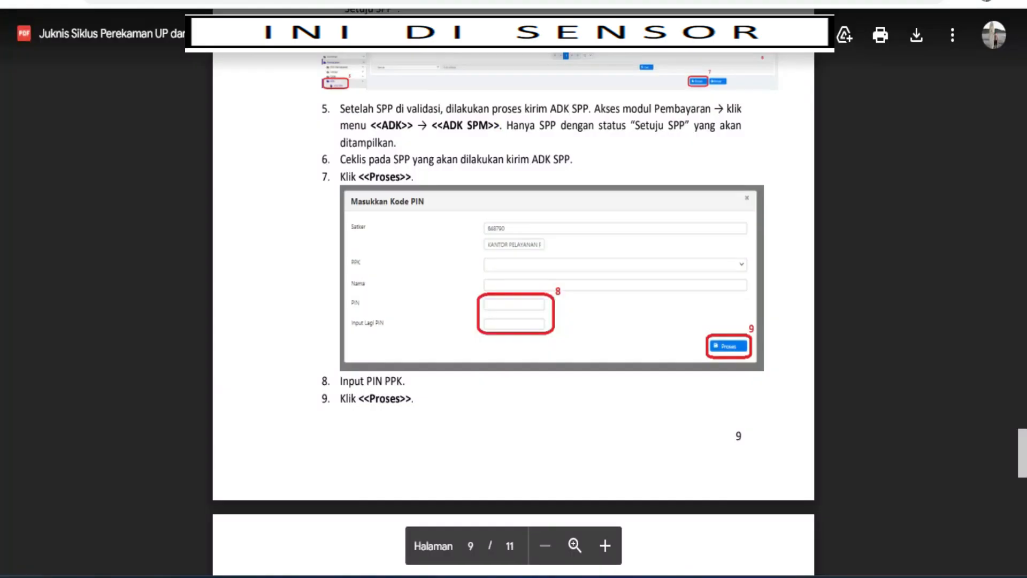
scroll(278, 143, "up", 5)
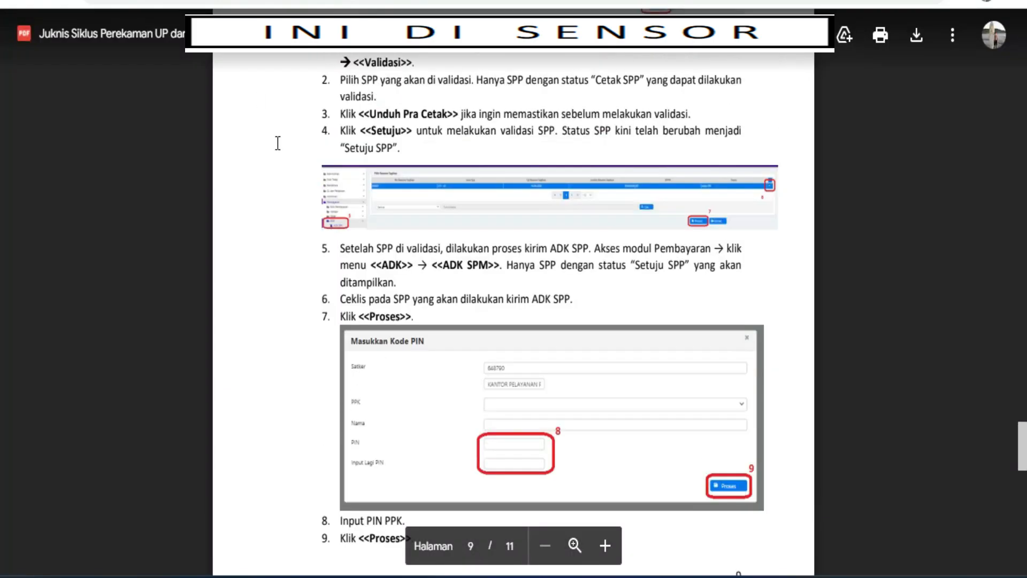
scroll(278, 143, "up", 1)
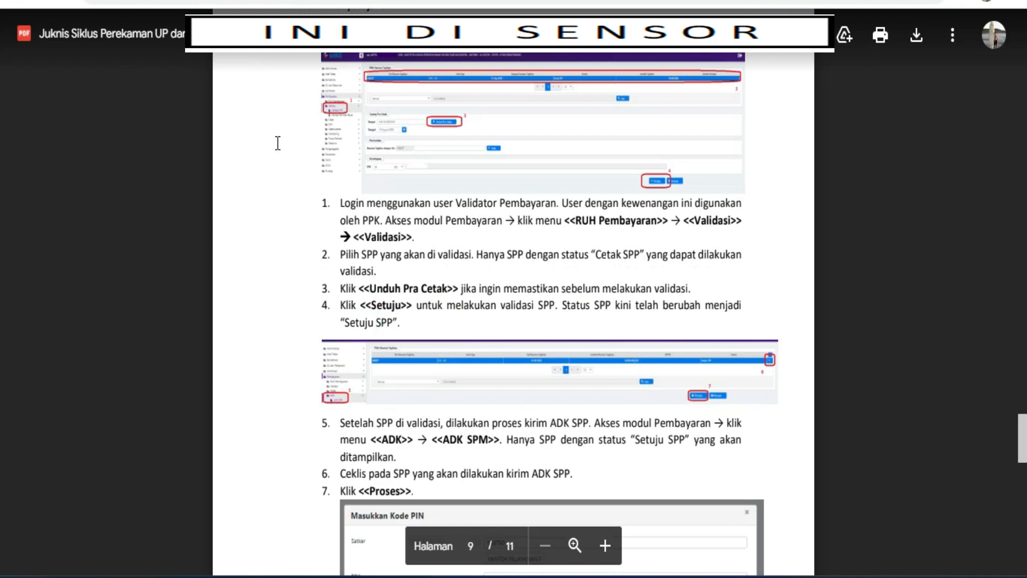
scroll(278, 143, "up", 2)
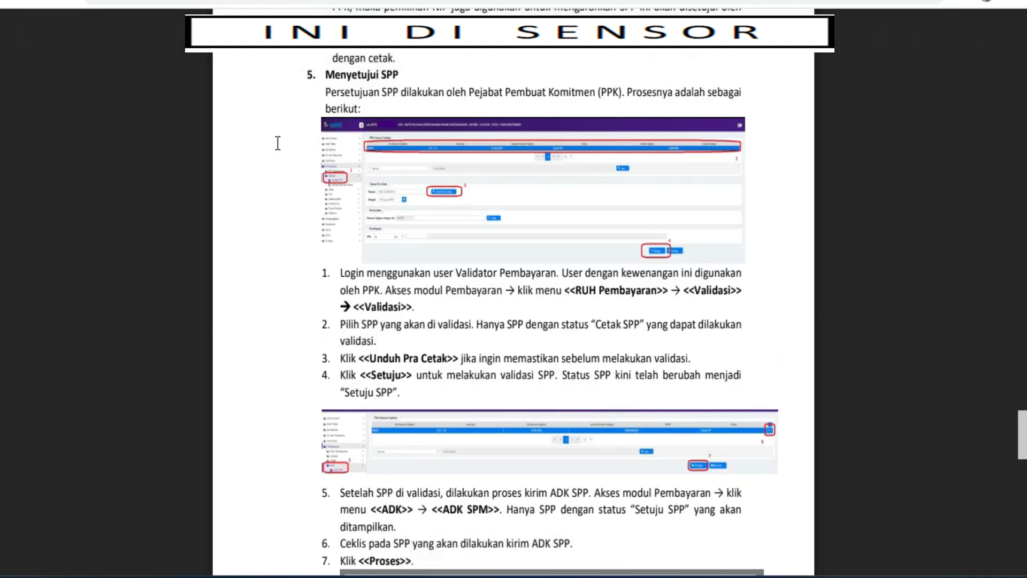
scroll(278, 143, "down", 2)
scroll(277, 143, "up", 3)
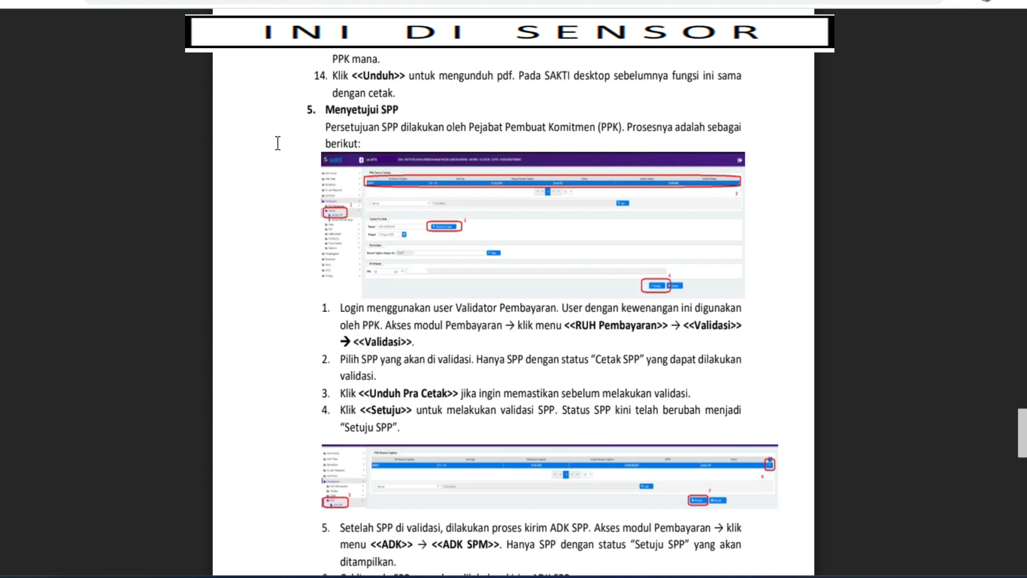
scroll(278, 143, "down", 2)
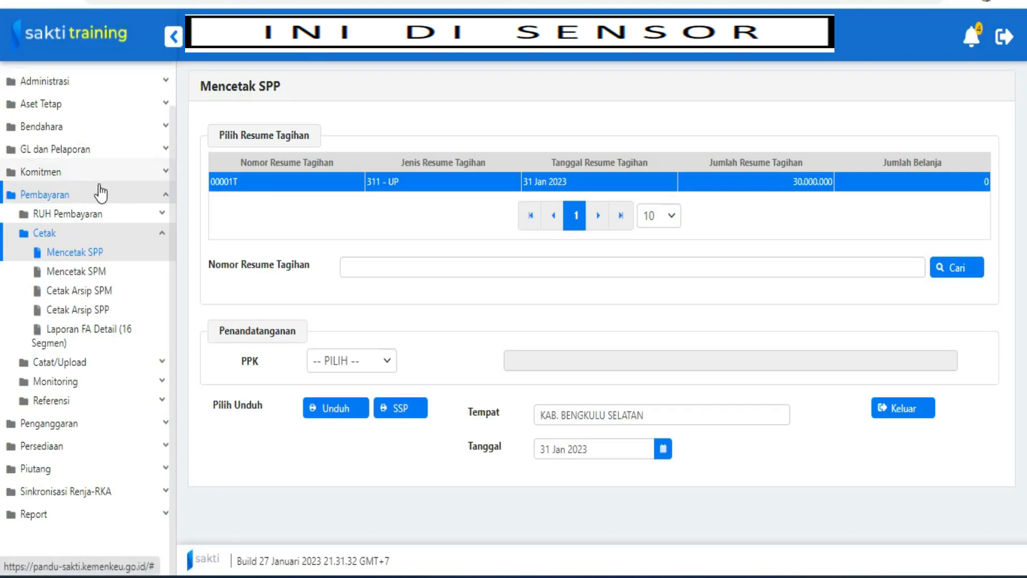
- Return to SAKTI and open Bendahara's Menghitung Usul UP form to check the UP proposal's status and SPP number
left_click(63, 236)
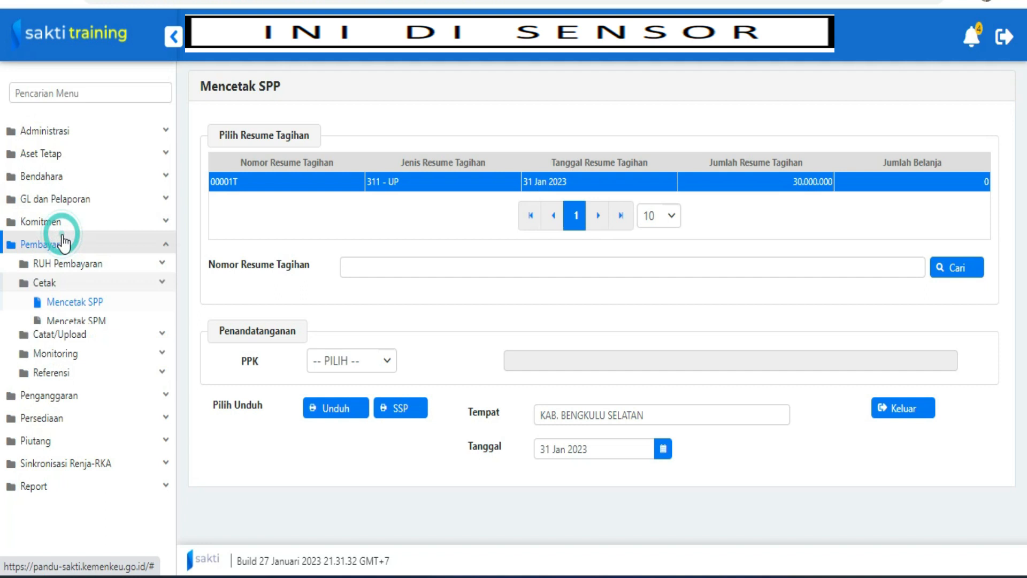
left_click(45, 176)
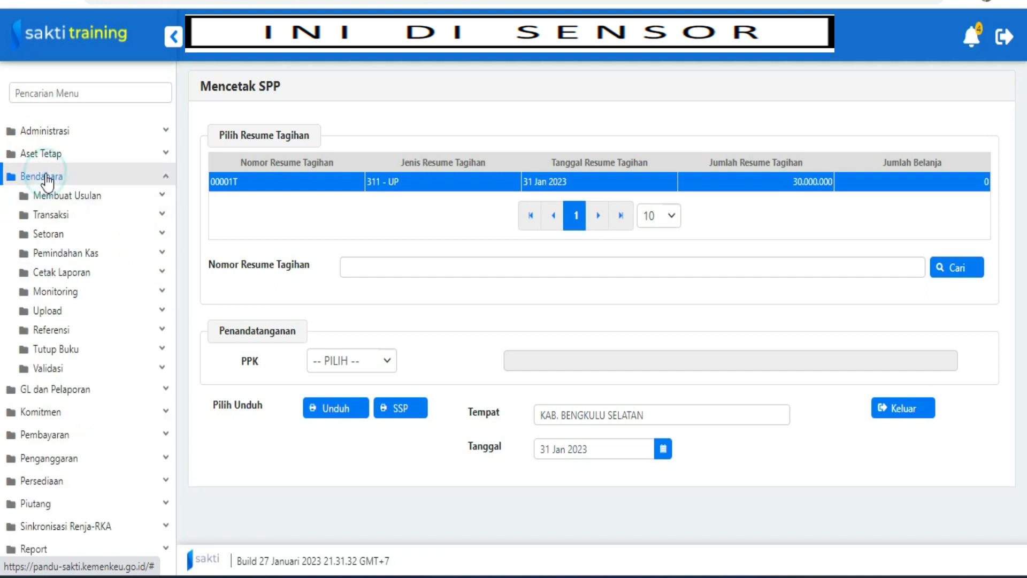
left_click(59, 332)
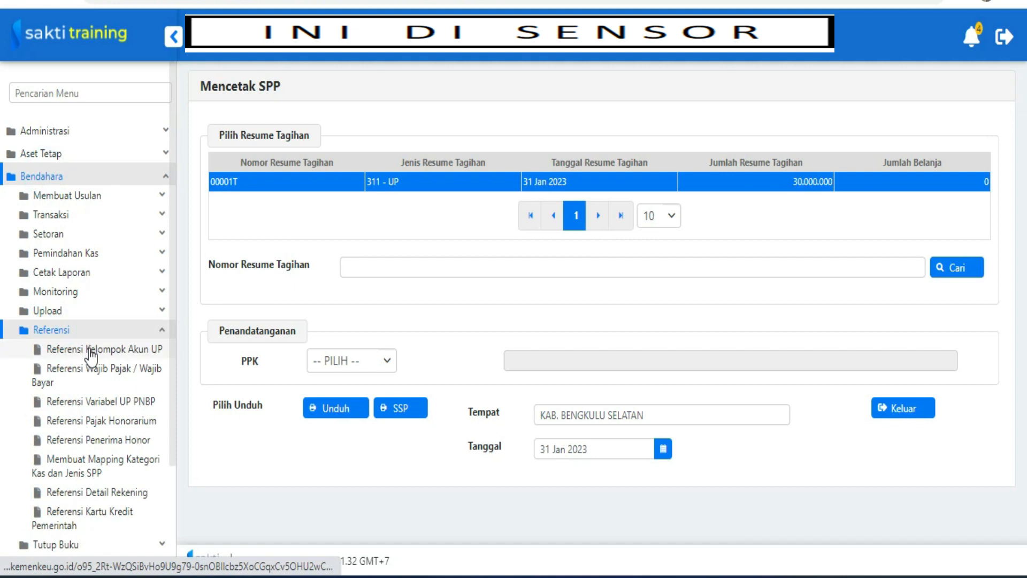
left_click(69, 197)
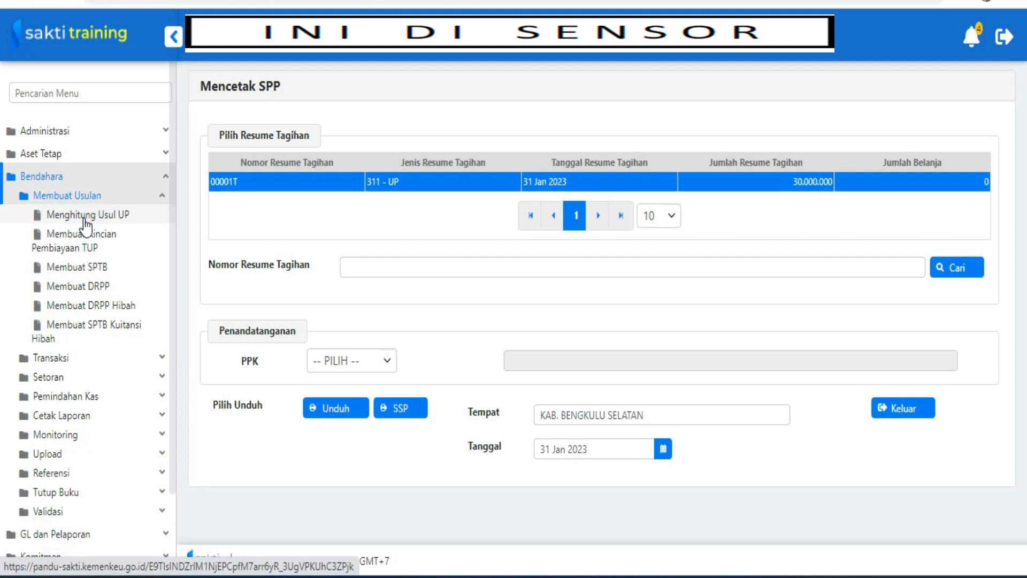
left_click(85, 217)
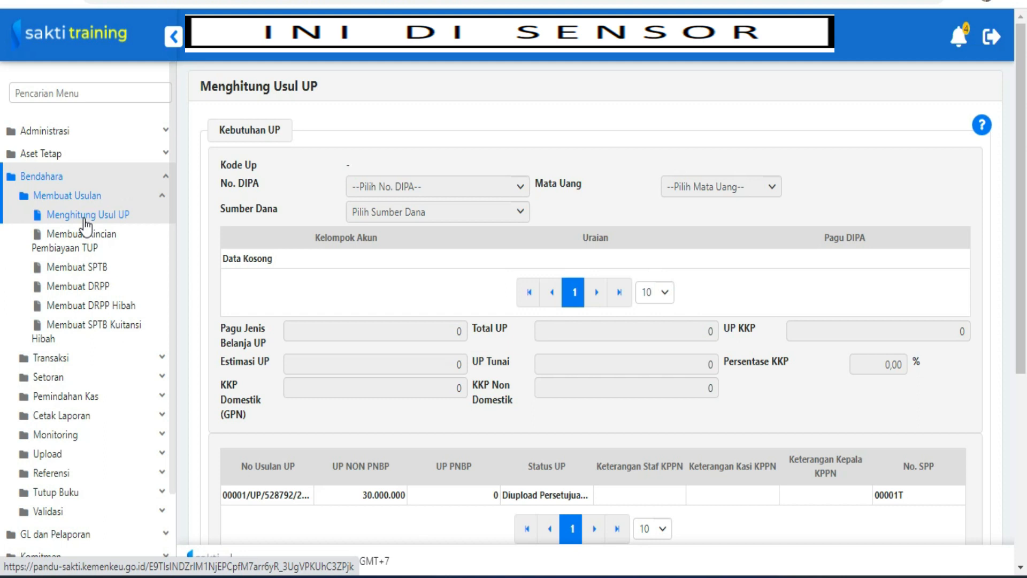
- Leave the Bendahara module and bring up the Pembayaran module's functions
left_click(61, 181)
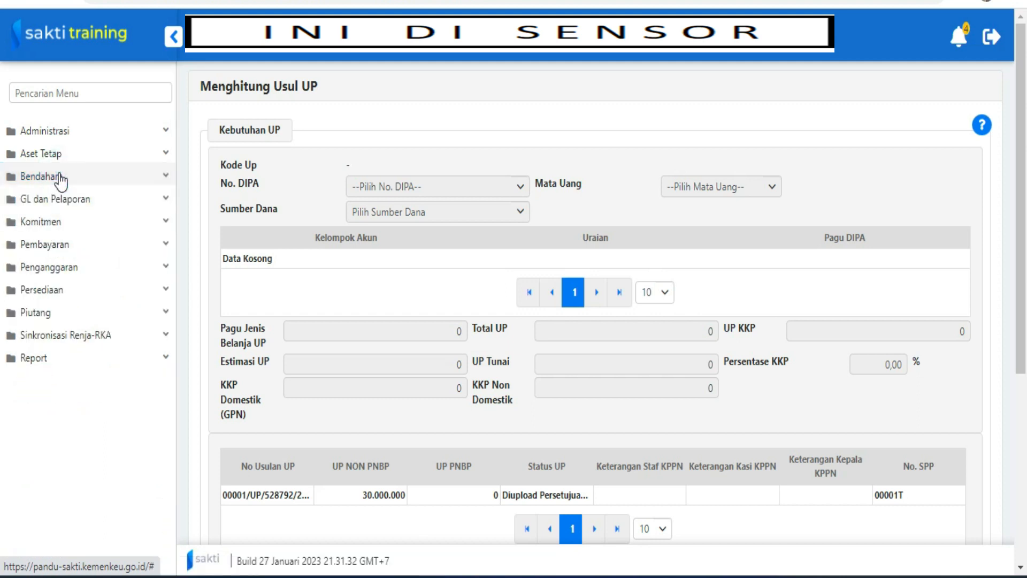
left_click(44, 245)
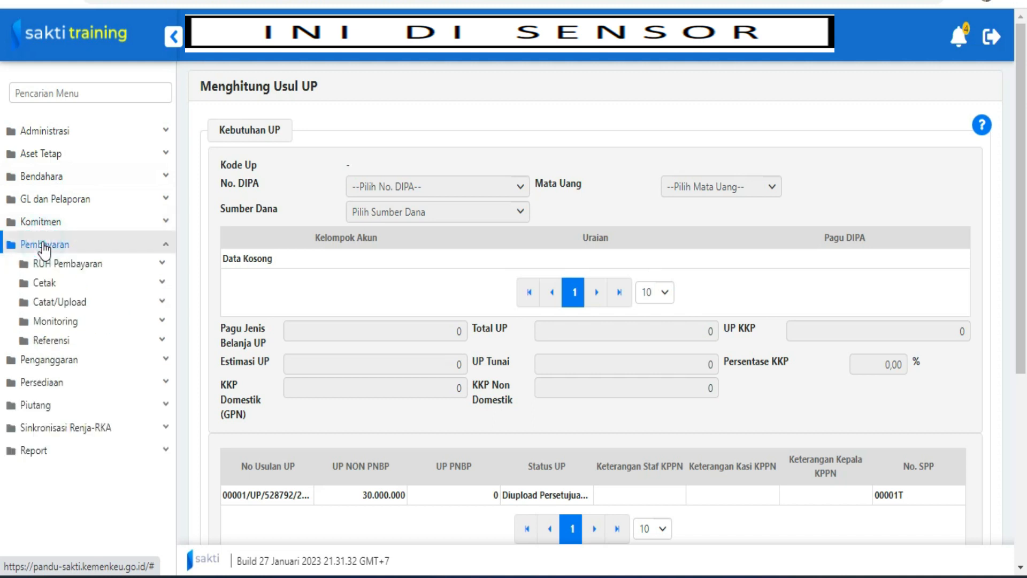